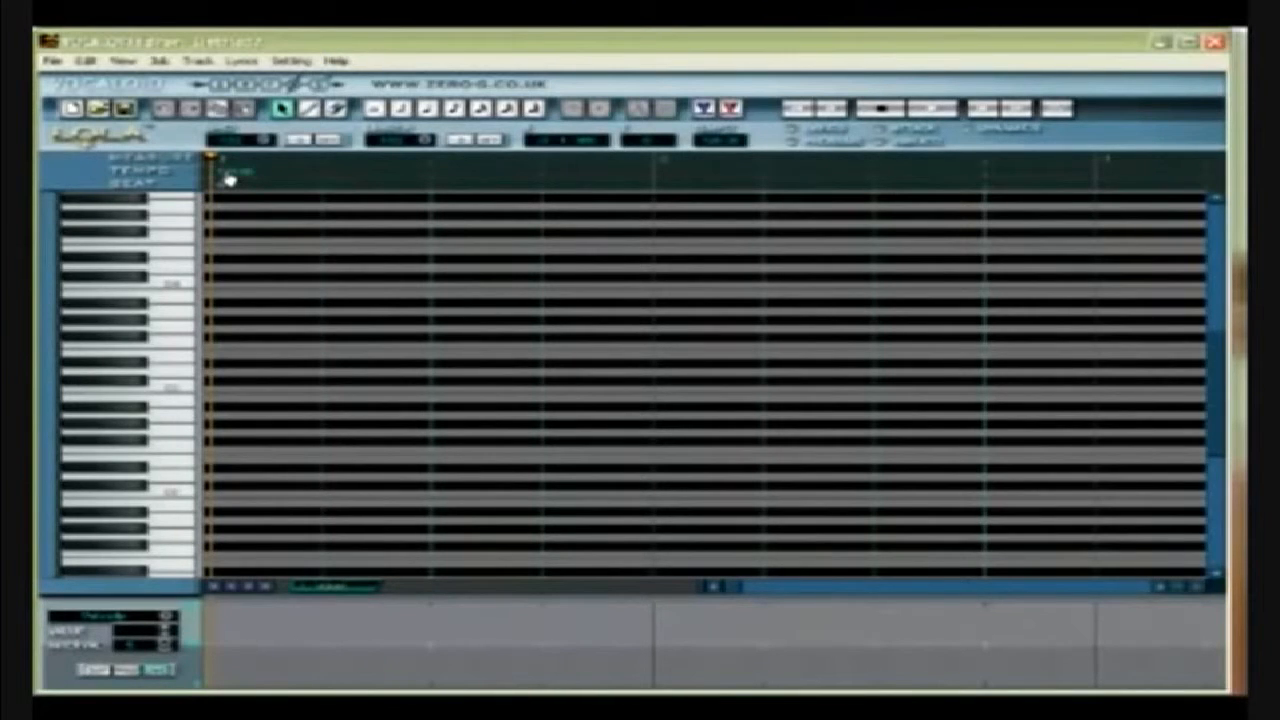
# Step: Set the tempo at the start of the song to 96.00
pyautogui.doubleClick(228, 178)
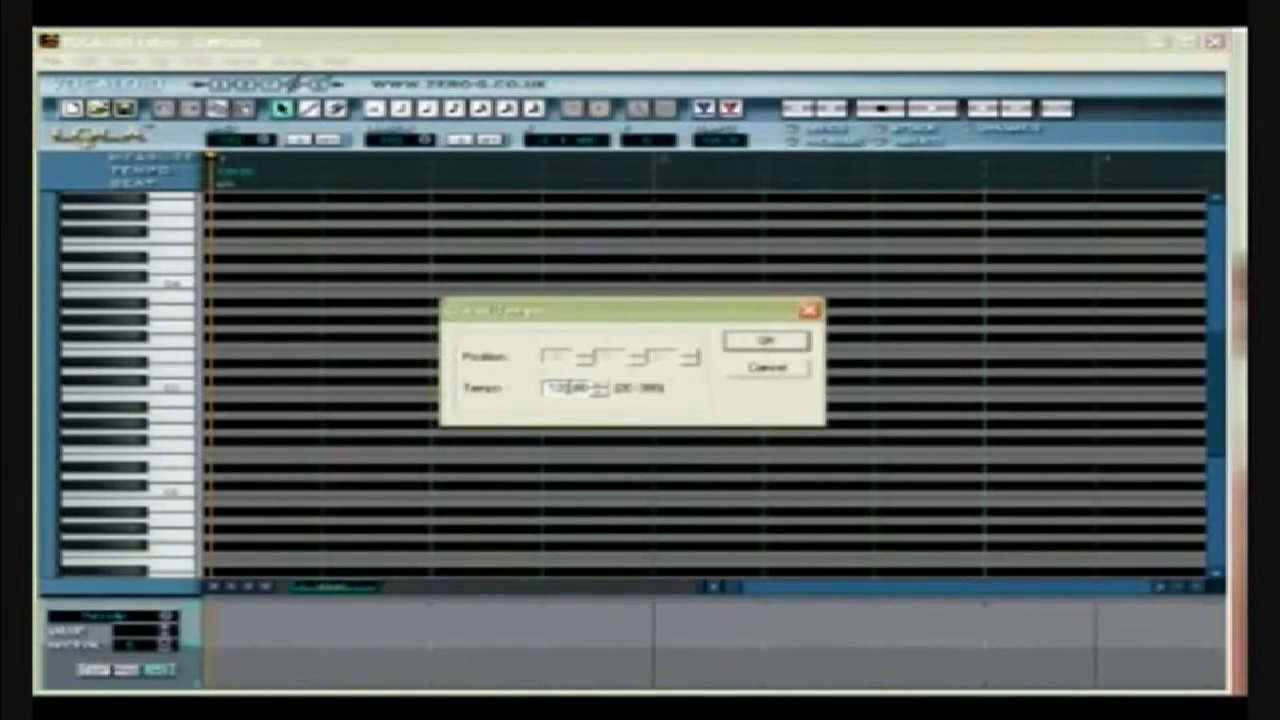
pyautogui.moveTo(592, 390); pyautogui.dragTo(545, 395)
pyautogui.write('96.00')
pyautogui.click(770, 343)
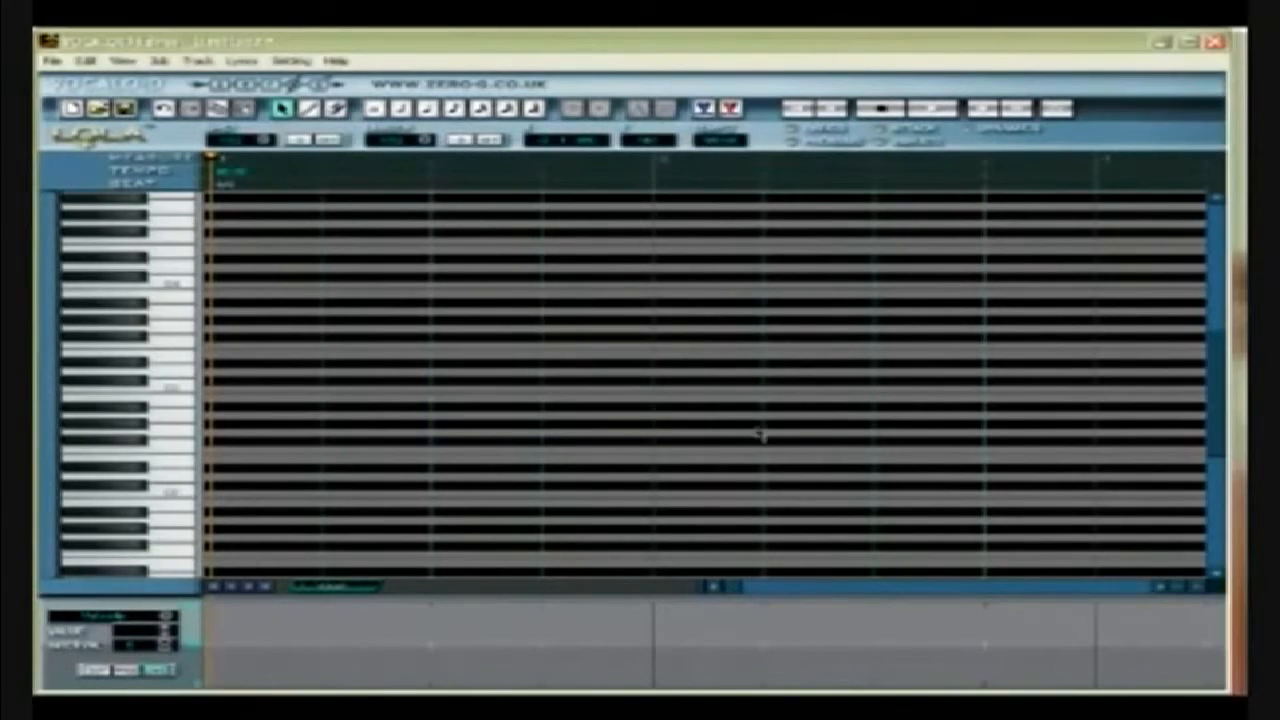
# Step: Draw a seven-note, mostly rising melody with the pencil tool across measures 1 and 2, ending on one long note
pyautogui.click(748, 590)
pyautogui.moveTo(748, 590); pyautogui.dragTo(782, 590)
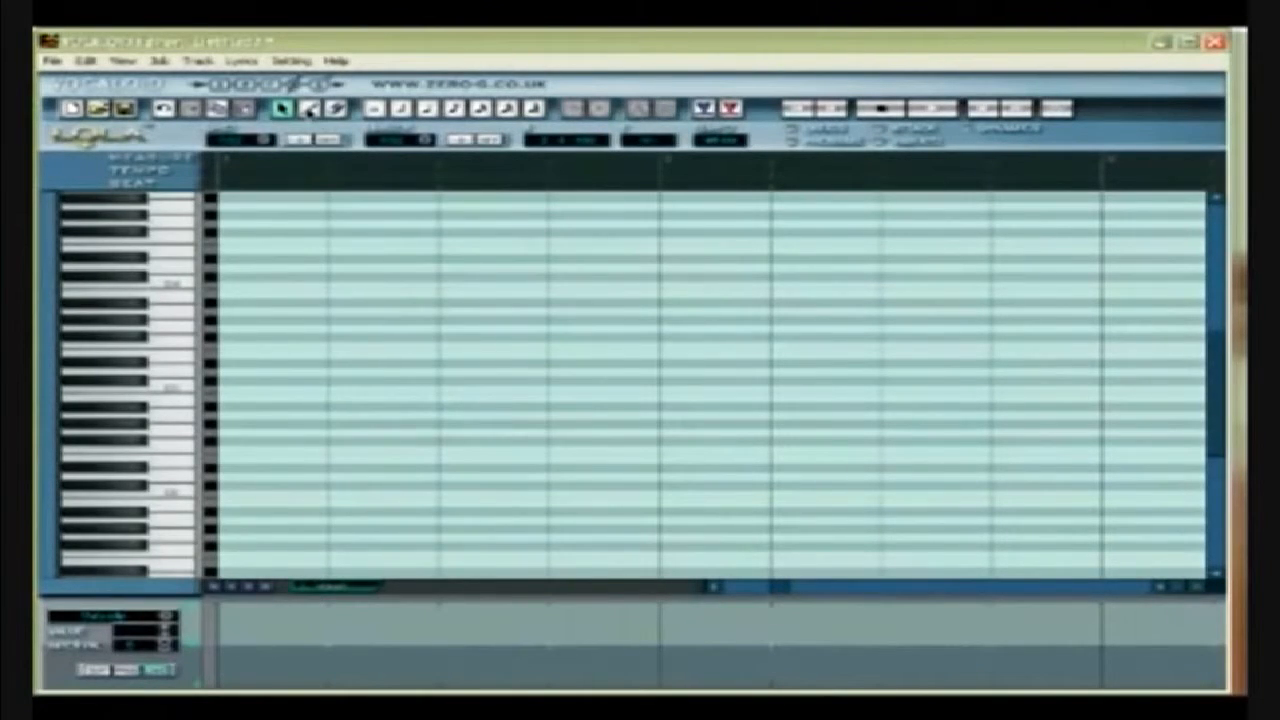
pyautogui.click(310, 110)
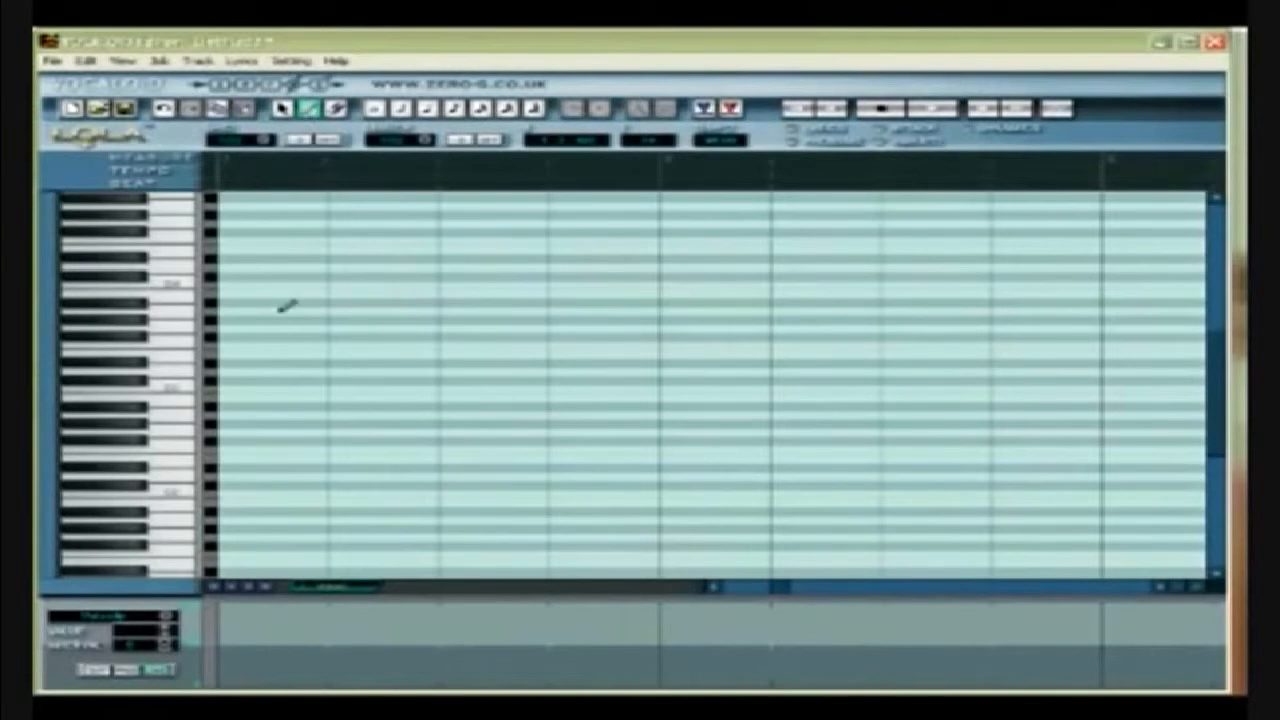
pyautogui.moveTo(224, 376)
pyautogui.mouseDown()
pyautogui.moveTo(327, 377)
pyautogui.moveTo(369, 358)
pyautogui.moveTo(550, 339)
pyautogui.moveTo(651, 348)
pyautogui.moveTo(757, 320)
pyautogui.moveTo(1104, 318)
pyautogui.mouseUp()
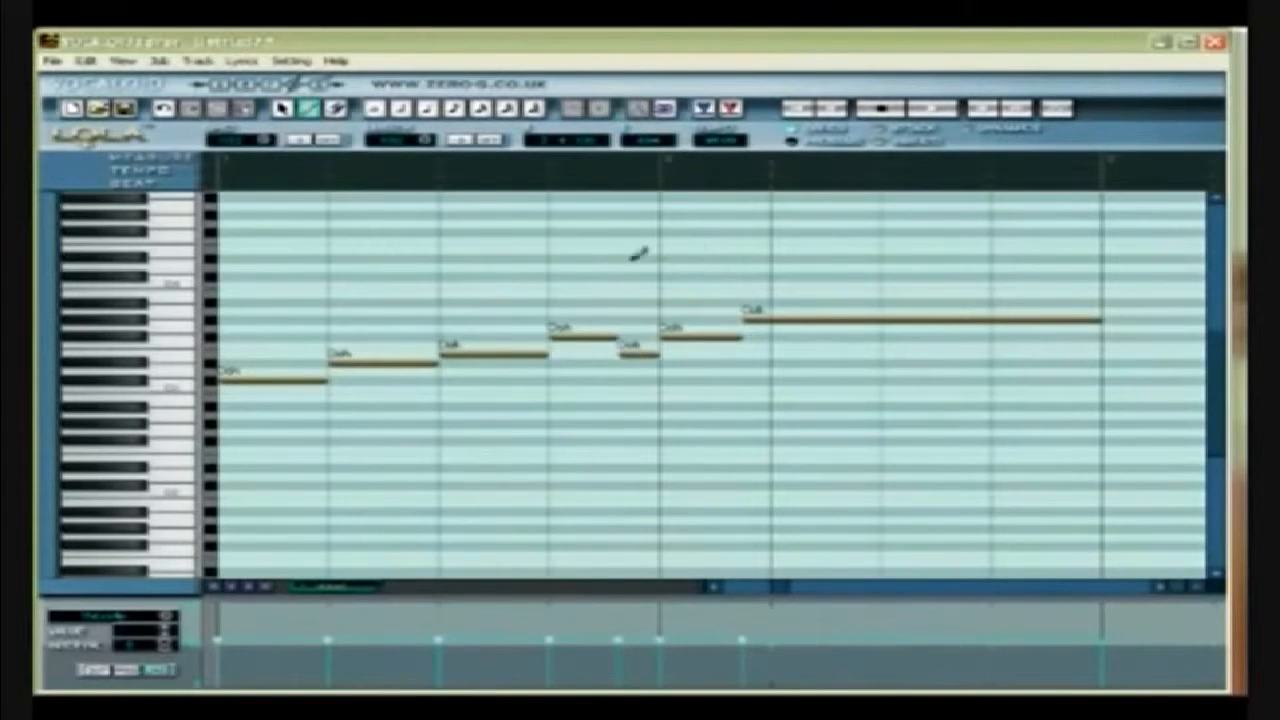
# Step: Enter the lyrics "my", "name" and "is" on the first three notes
pyautogui.click(282, 107)
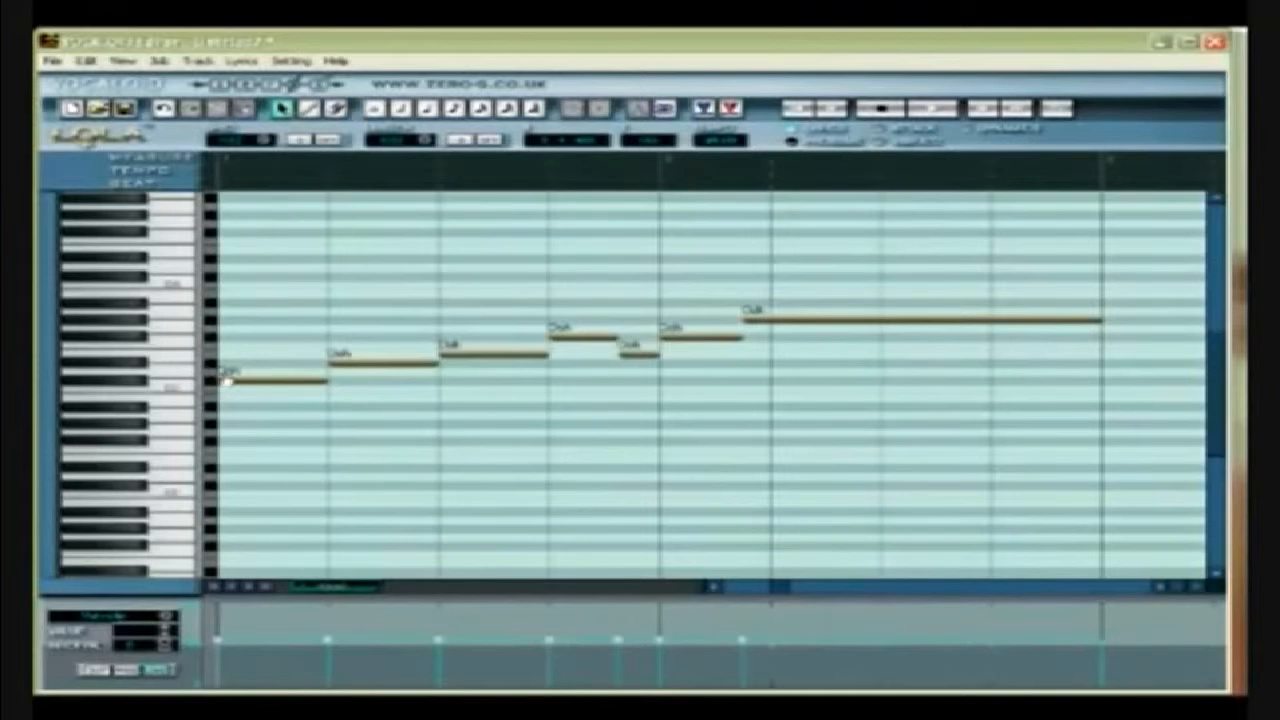
pyautogui.doubleClick(226, 378)
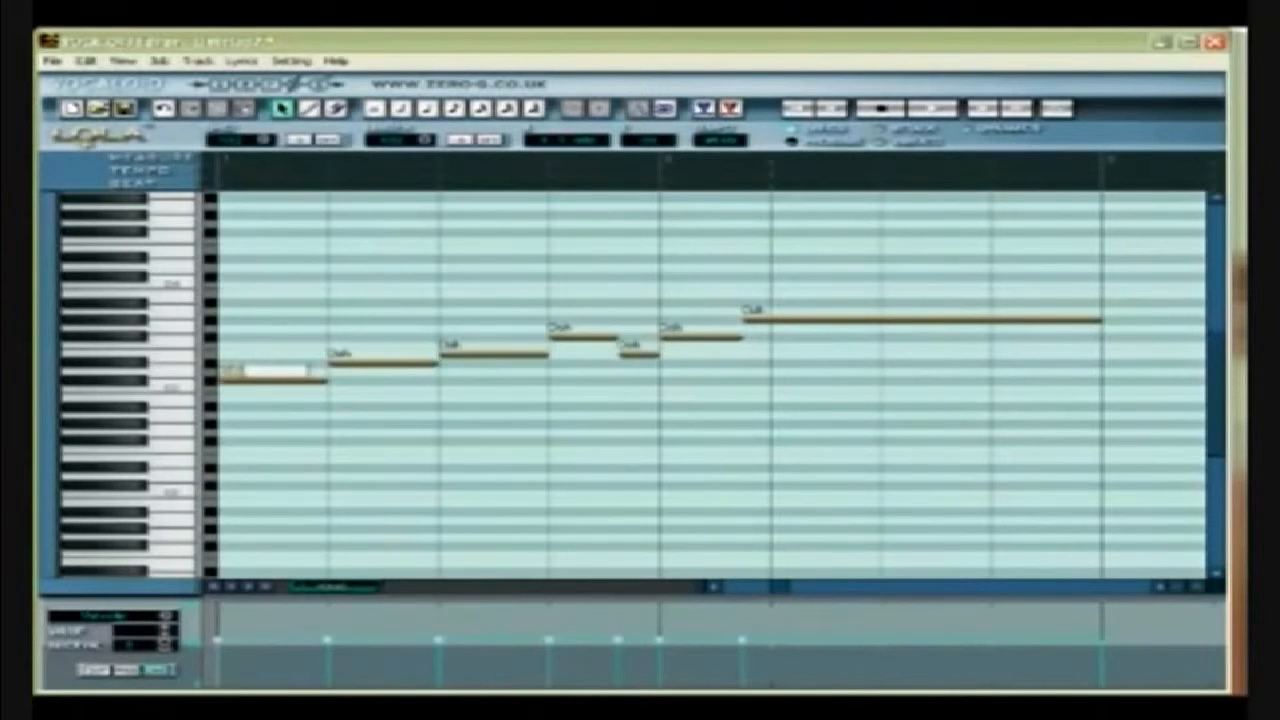
pyautogui.write('my')
pyautogui.press('Return')
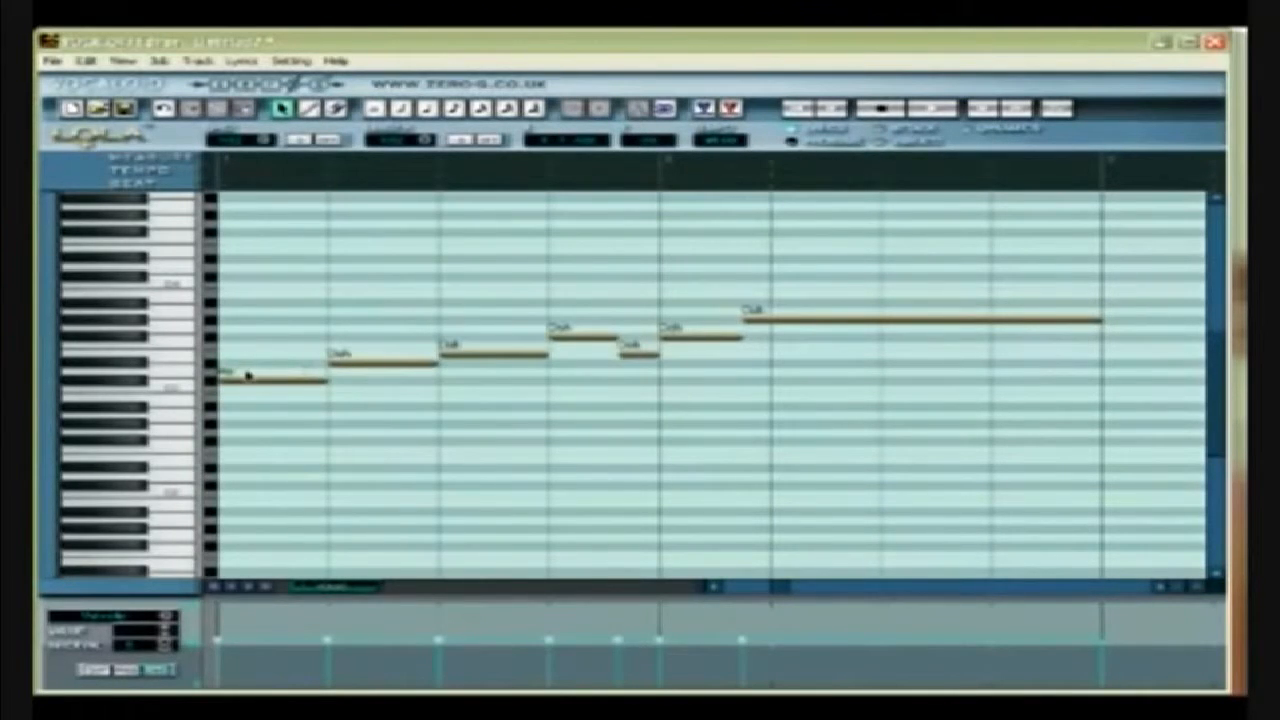
pyautogui.doubleClick(340, 362)
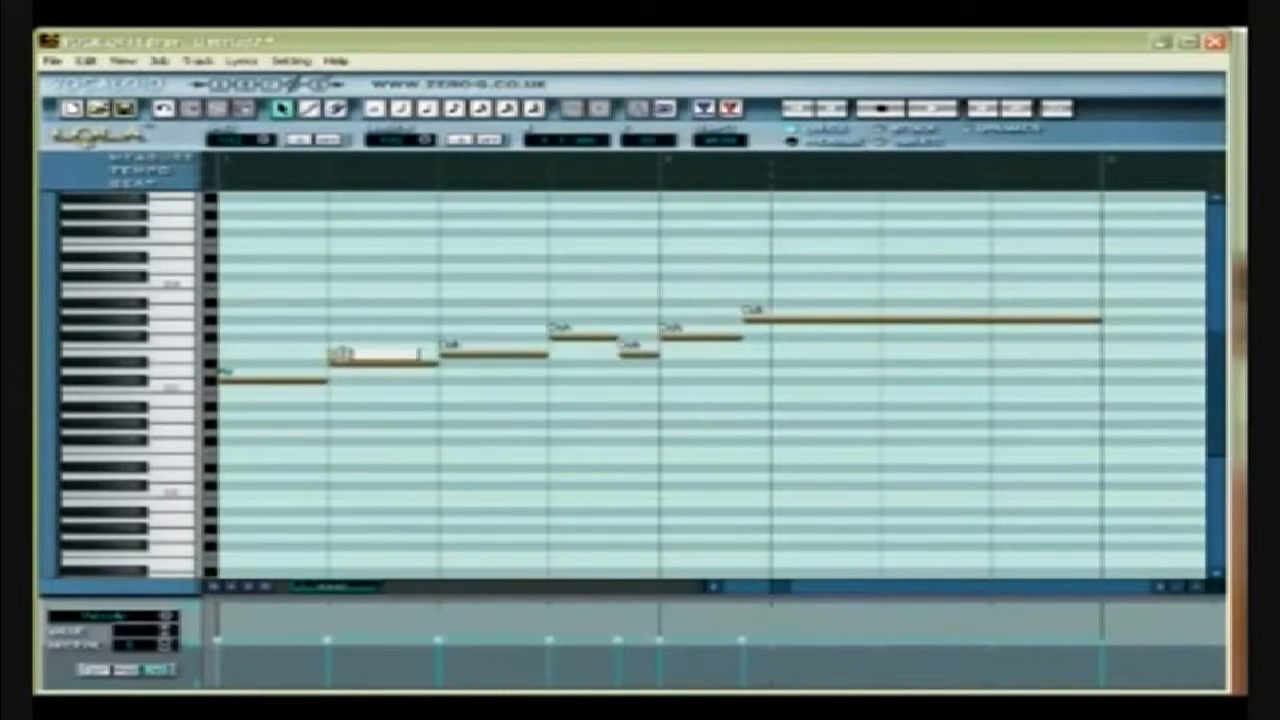
pyautogui.write('name')
pyautogui.doubleClick(448, 349)
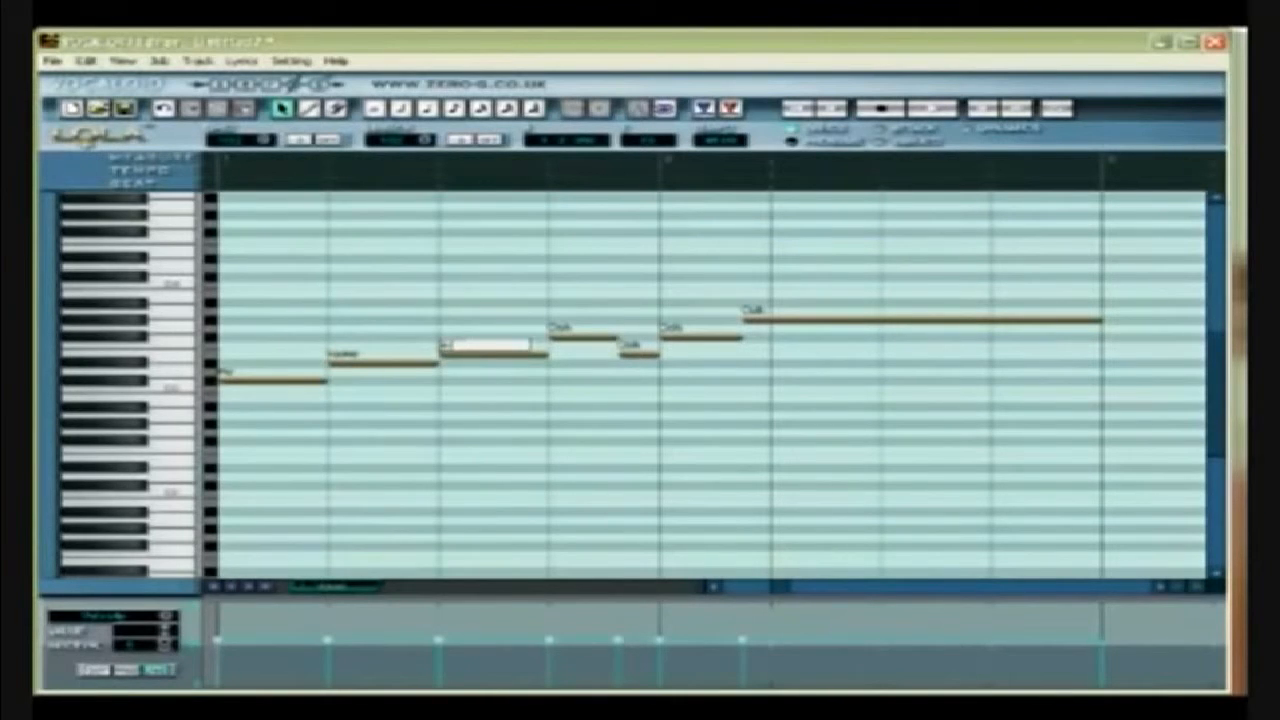
pyautogui.press('Return')
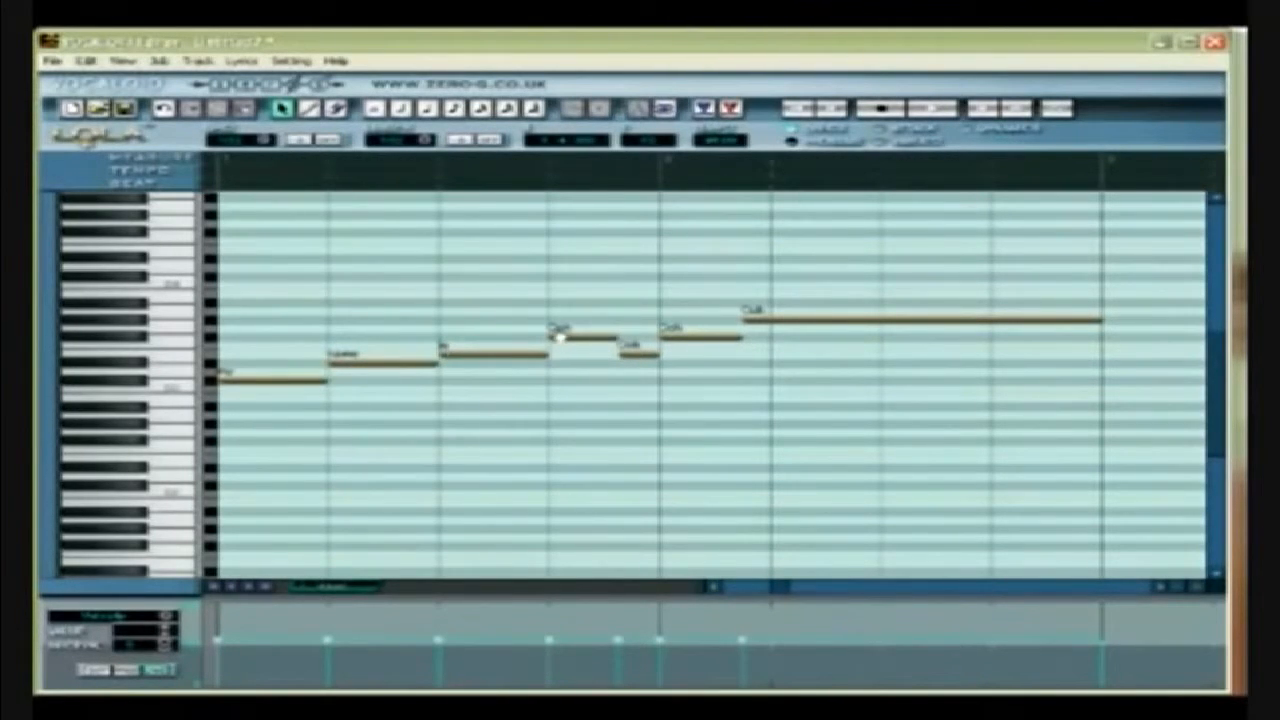
# Step: Enter the lyrics "lo-", "-", "-" and "la" on the last four notes and play back the phrase
pyautogui.doubleClick(562, 336)
pyautogui.write('Da')
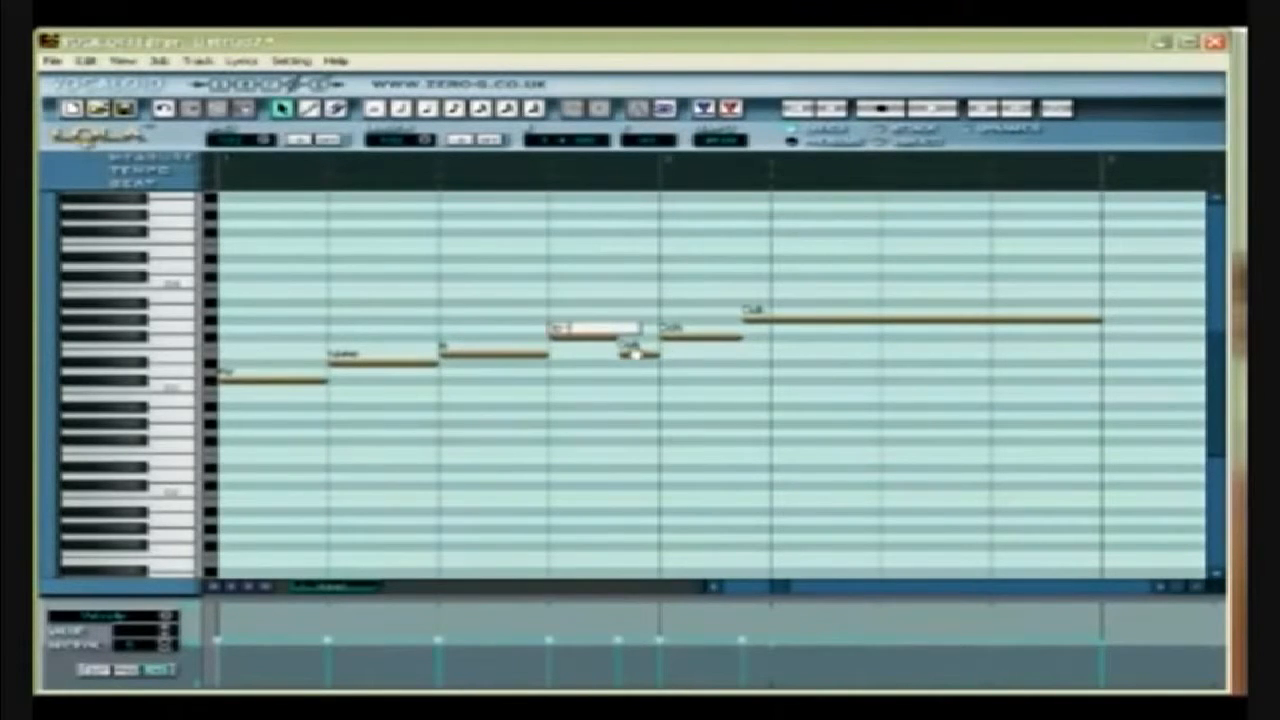
pyautogui.doubleClick(640, 352)
pyautogui.write('-')
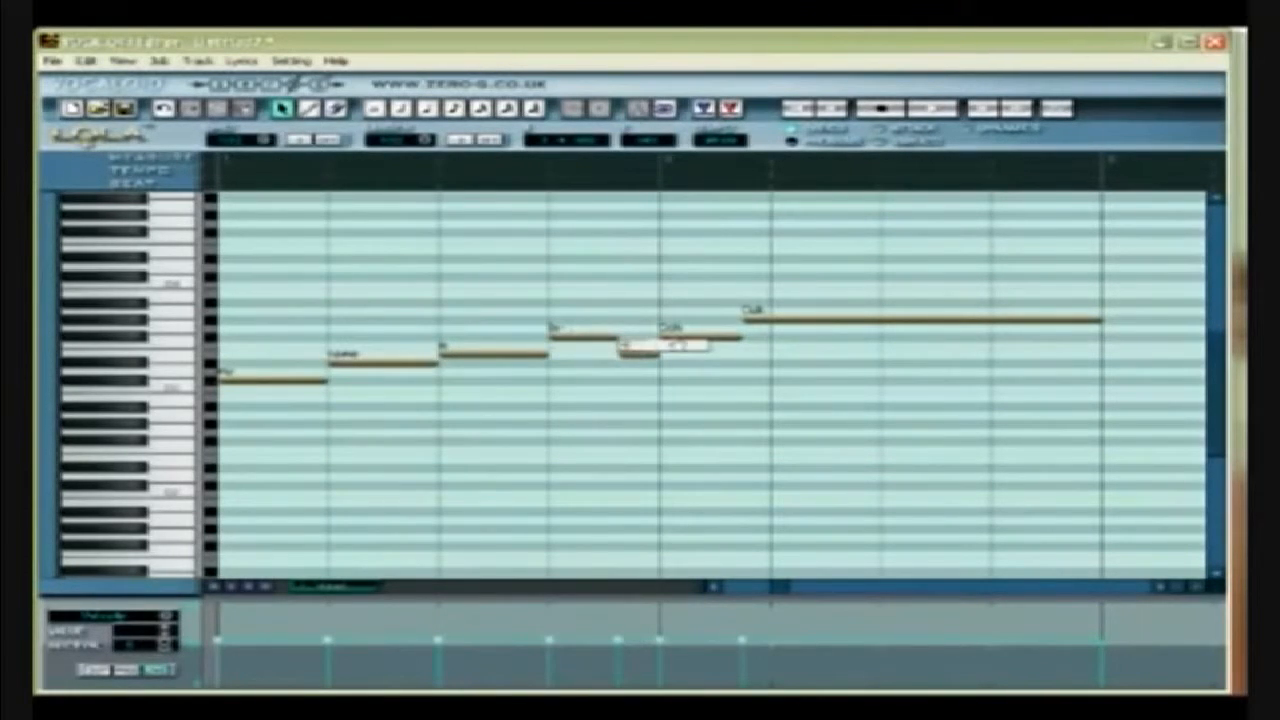
pyautogui.doubleClick(675, 337)
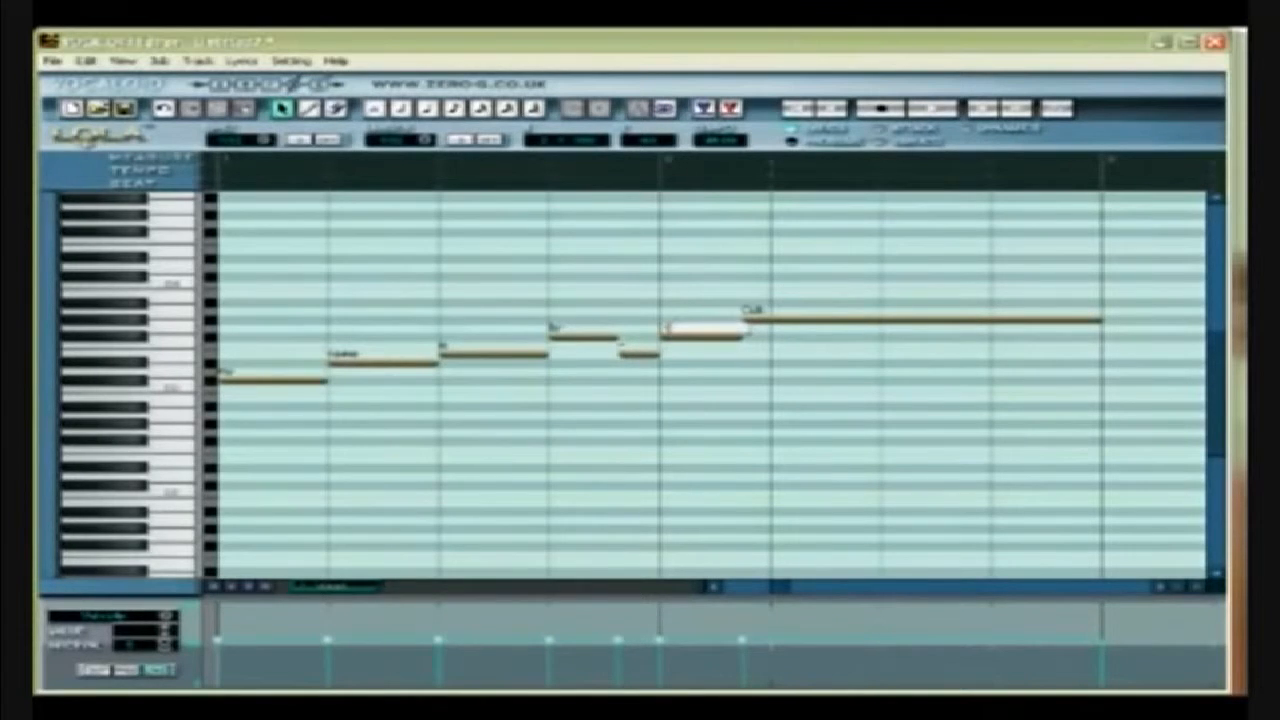
pyautogui.doubleClick(749, 310)
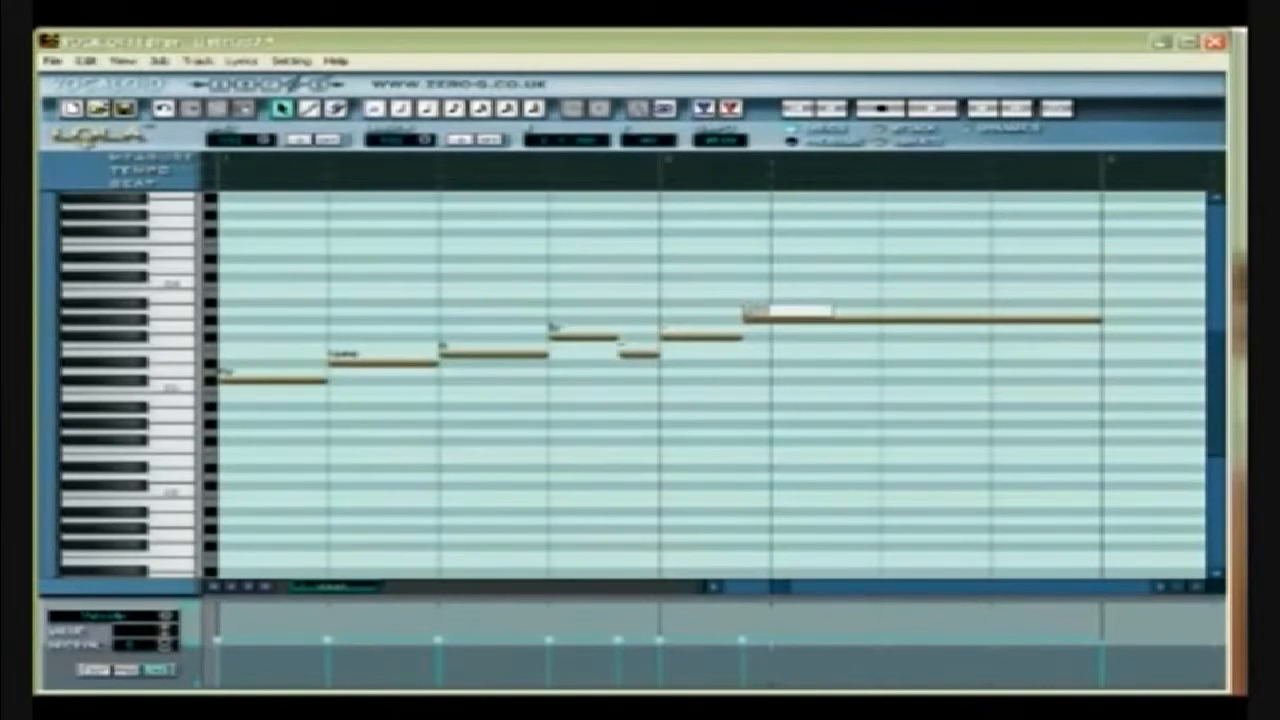
pyautogui.write('la')
pyautogui.press('Return')
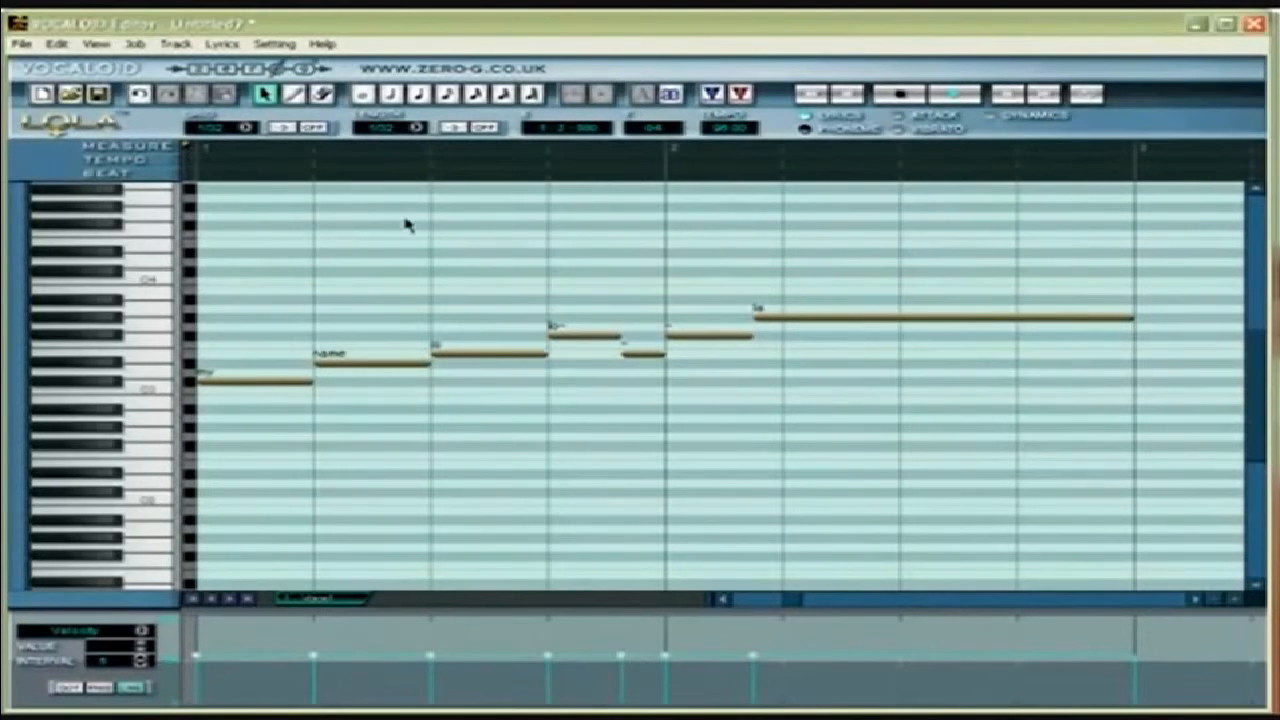
pyautogui.click(960, 96)
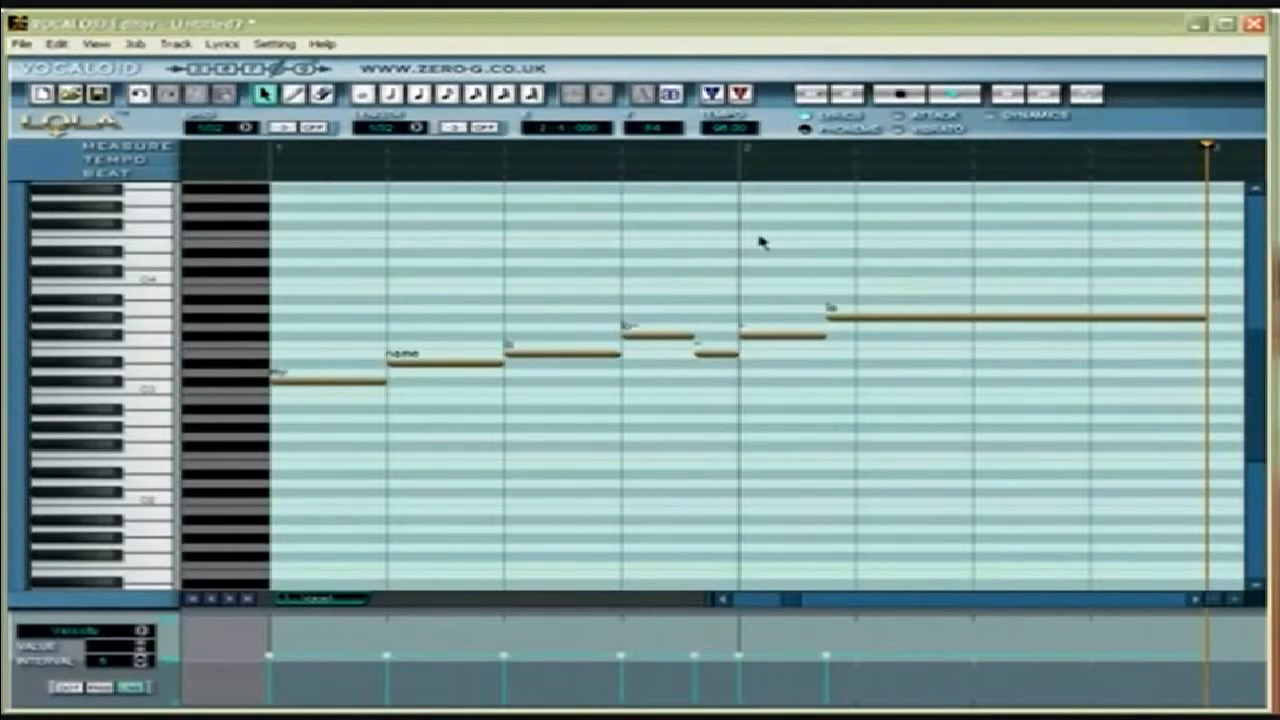
# Step: Display the phonemes under the notes and edit the phonemes of "is" and of the final "la"
pyautogui.click(805, 130)
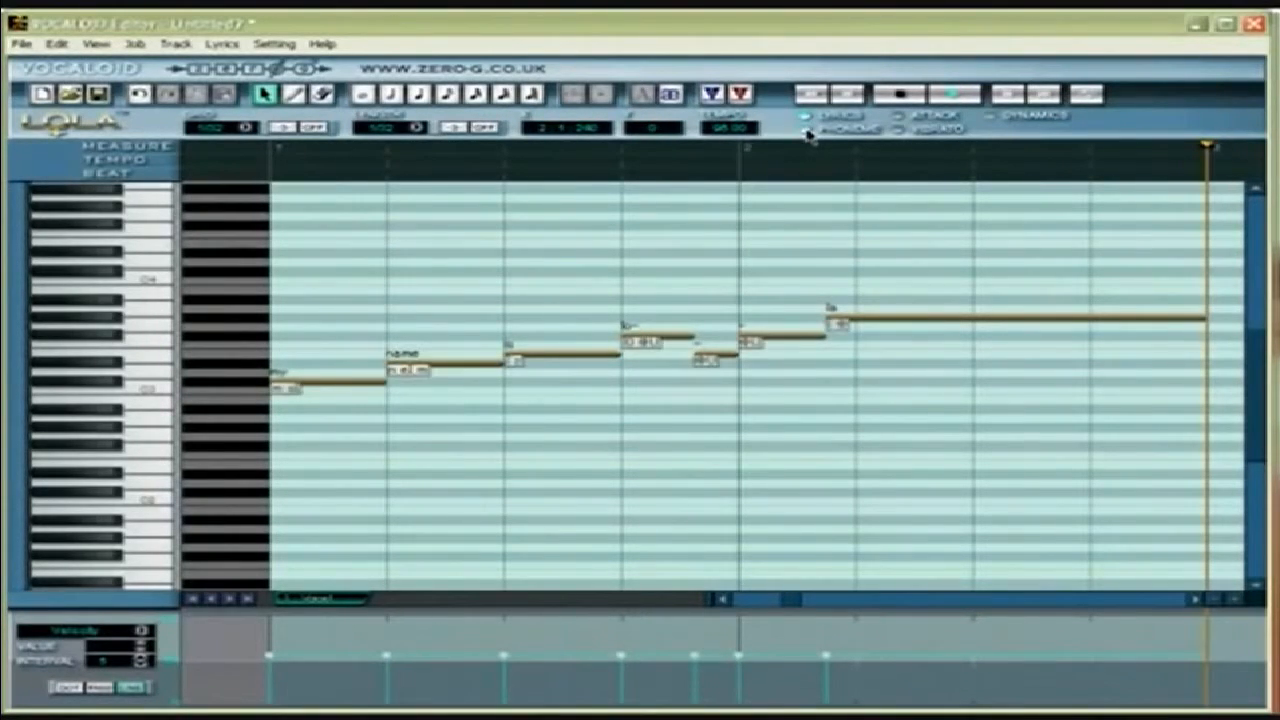
pyautogui.doubleClick(515, 362)
pyautogui.press('Return')
pyautogui.click(840, 328)
pyautogui.doubleClick(840, 330)
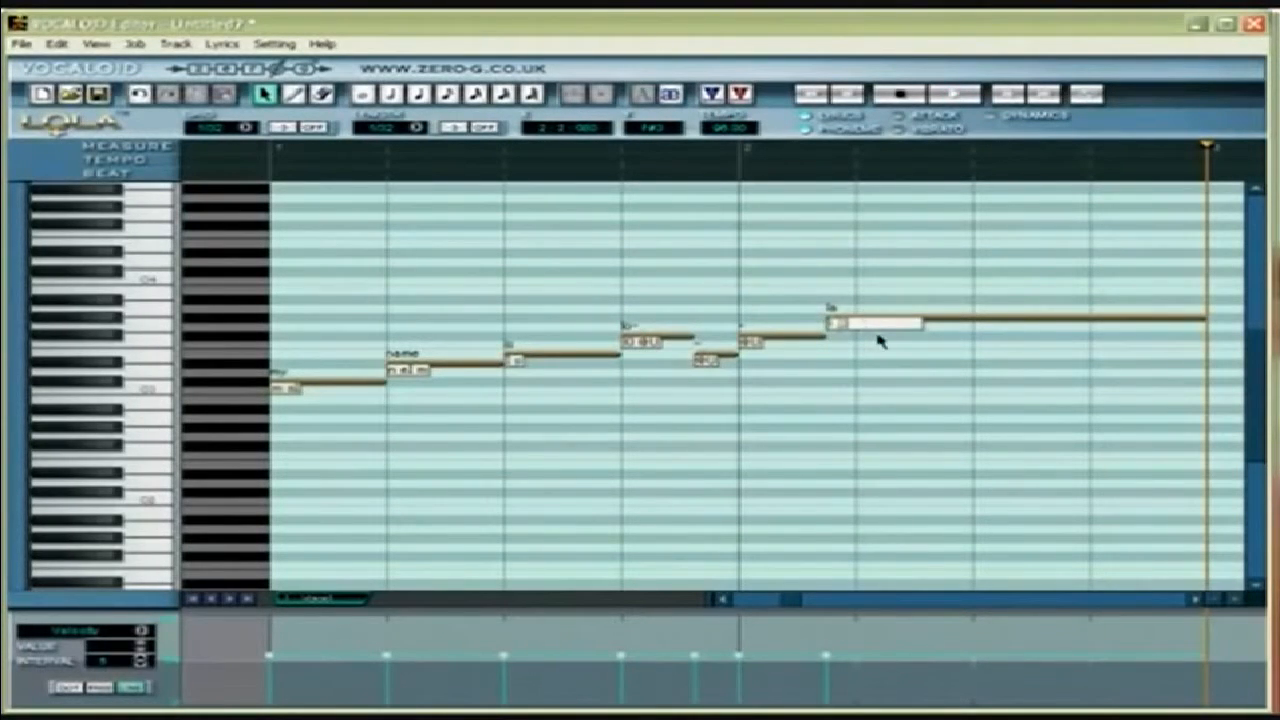
pyautogui.click(806, 248)
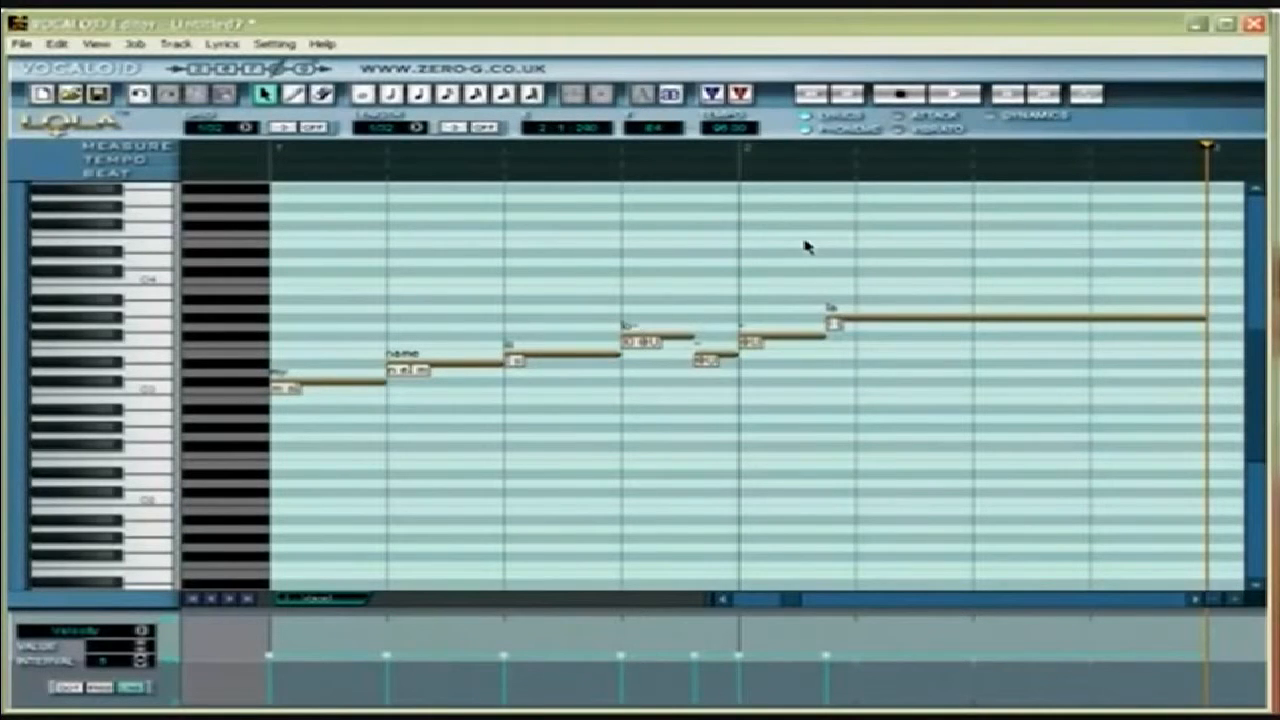
pyautogui.press('space')
# Step: Lower the note velocities individually so they dip to their minimum at "is" and rise again toward "la"
pyautogui.click(270, 662)
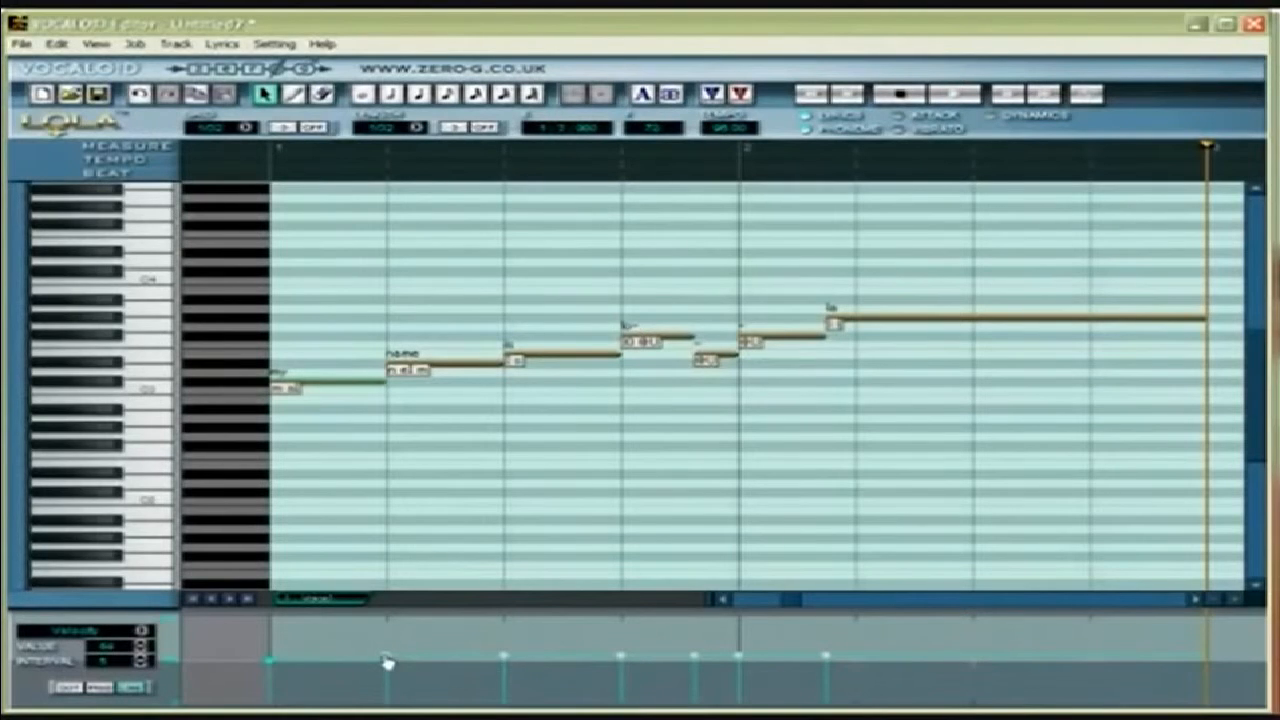
pyautogui.moveTo(388, 662)
pyautogui.mouseDown()
pyautogui.moveTo(506, 664)
pyautogui.moveTo(503, 682)
pyautogui.moveTo(620, 658)
pyautogui.moveTo(620, 676)
pyautogui.moveTo(828, 664)
pyautogui.mouseUp()
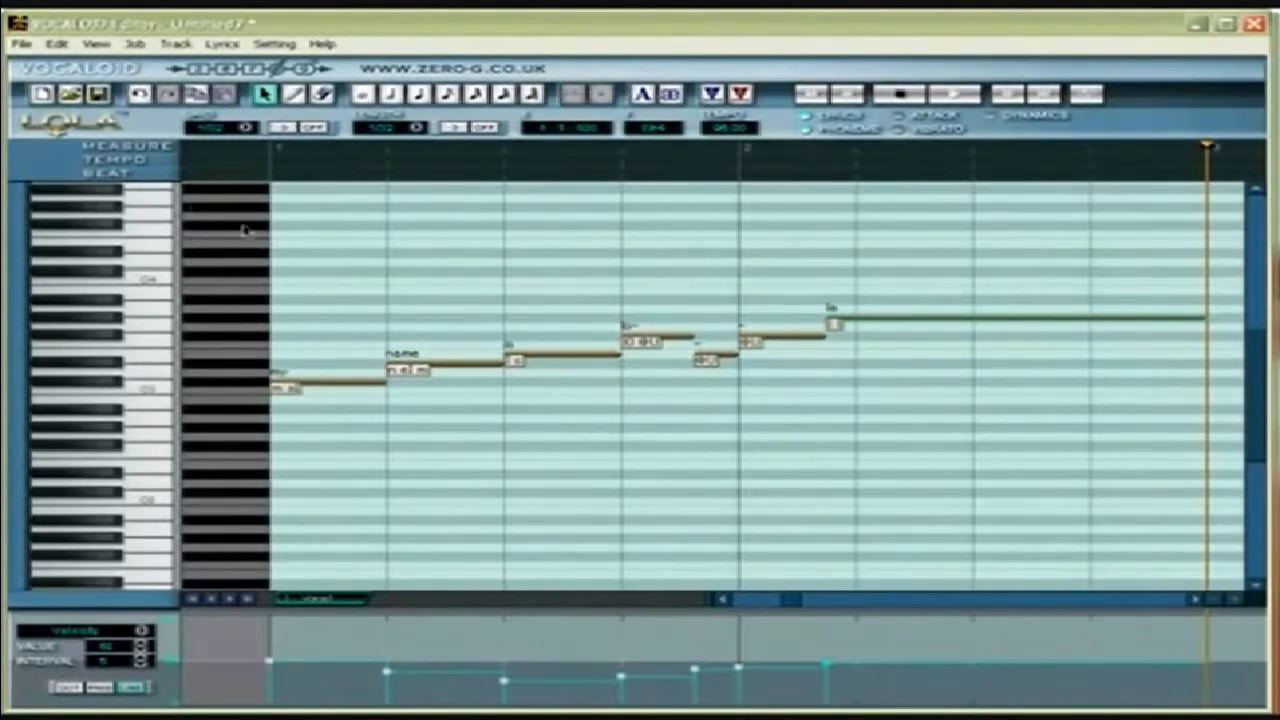
# Step: Show the VOCALOID Icon Palette and add an attack icon to the "is" note and another to the "lo-" note
pyautogui.click(96, 44)
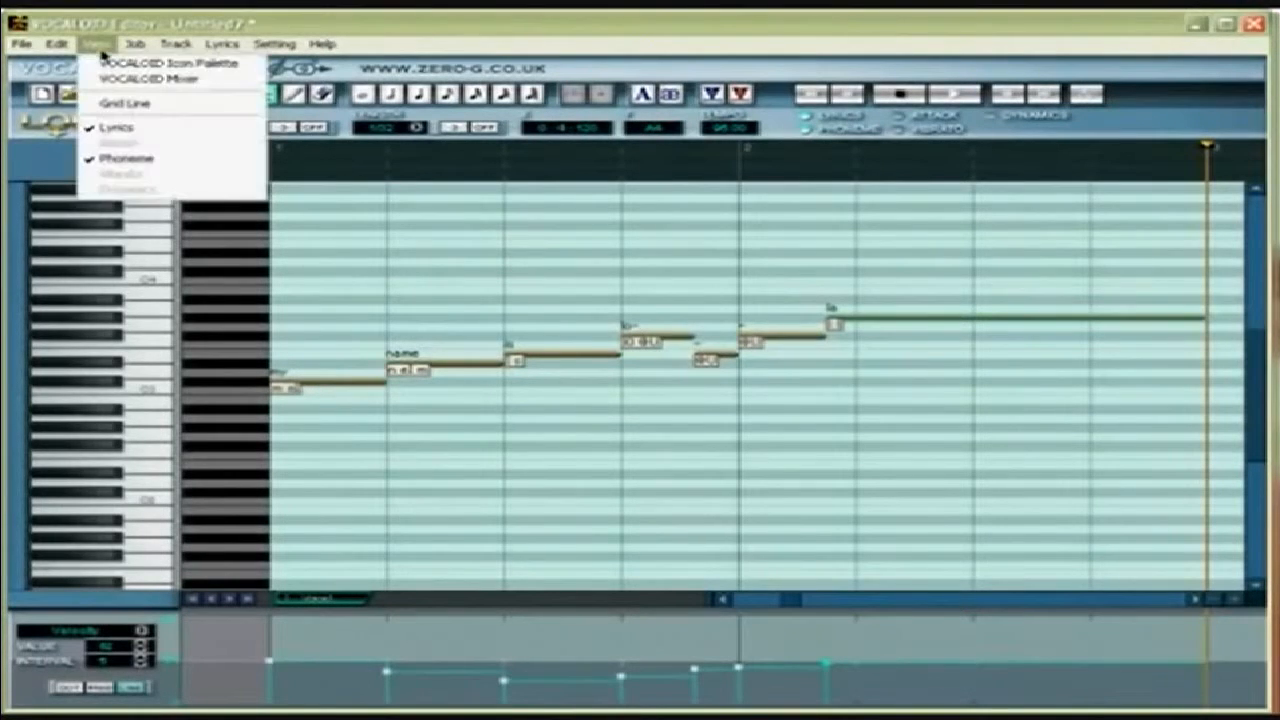
pyautogui.click(104, 66)
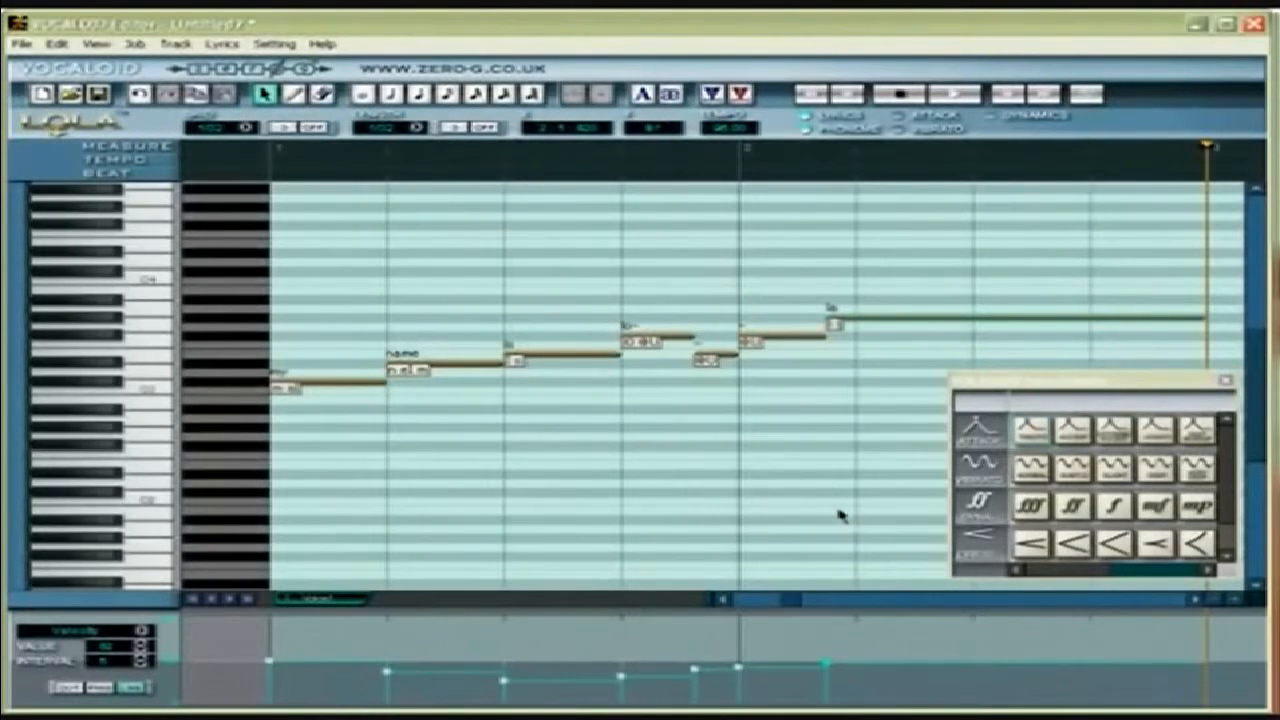
pyautogui.click(1152, 432)
pyautogui.moveTo(1152, 432); pyautogui.dragTo(788, 426)
pyautogui.moveTo(541, 367); pyautogui.dragTo(537, 369)
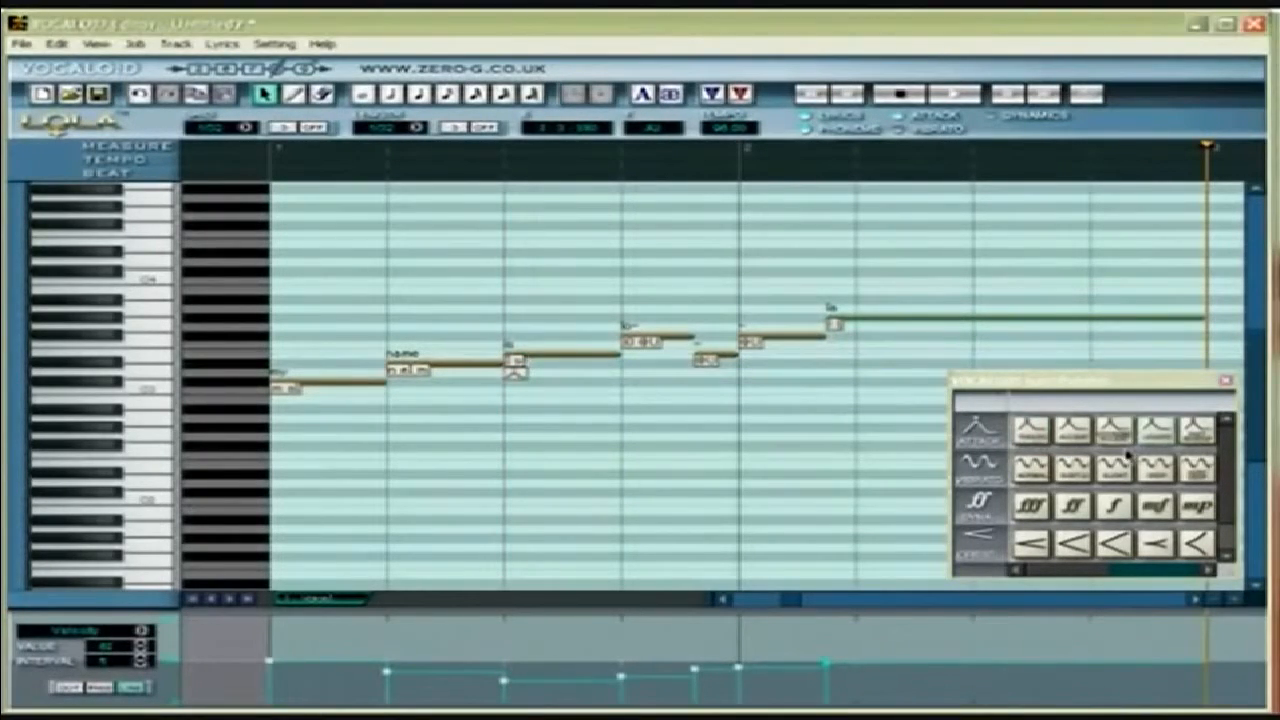
pyautogui.click(1205, 437)
pyautogui.moveTo(1205, 437); pyautogui.dragTo(644, 350)
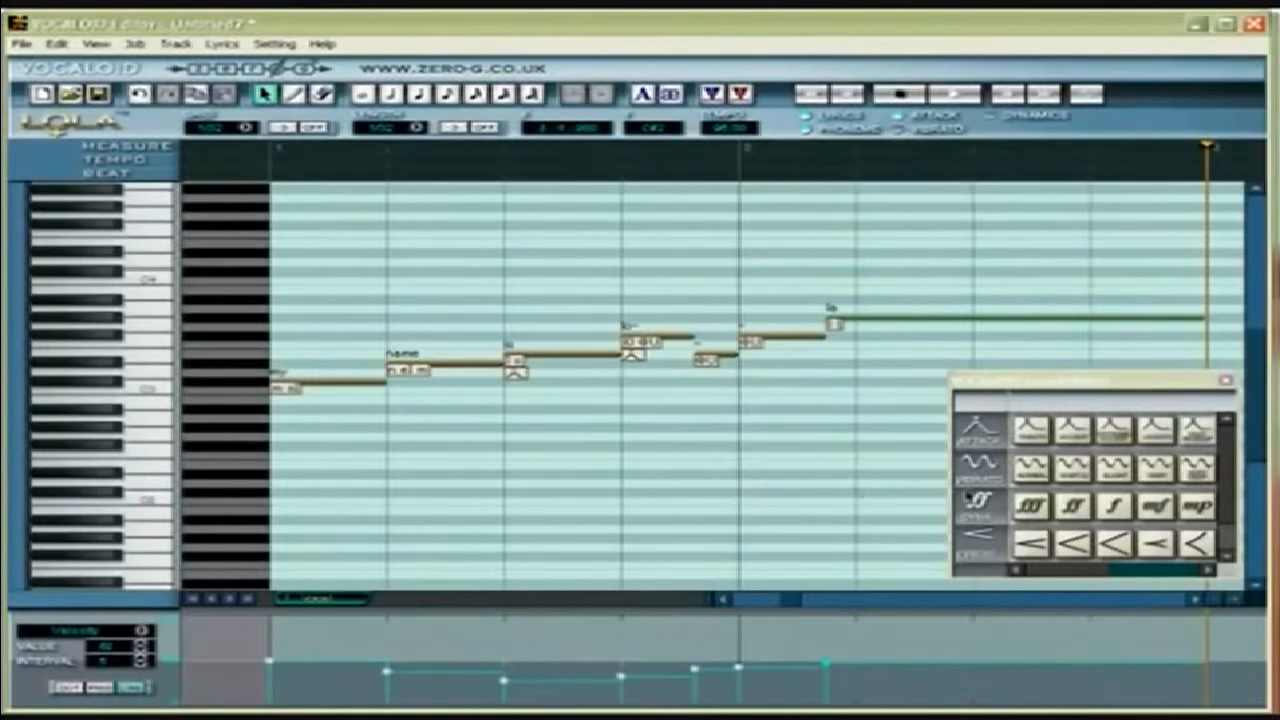
# Step: Add the first vibrato preset to all seven notes, starting it slightly after the onset of the final "la"
pyautogui.click(1030, 480)
pyautogui.moveTo(1025, 472); pyautogui.dragTo(267, 413)
pyautogui.moveTo(1030, 472); pyautogui.dragTo(395, 396)
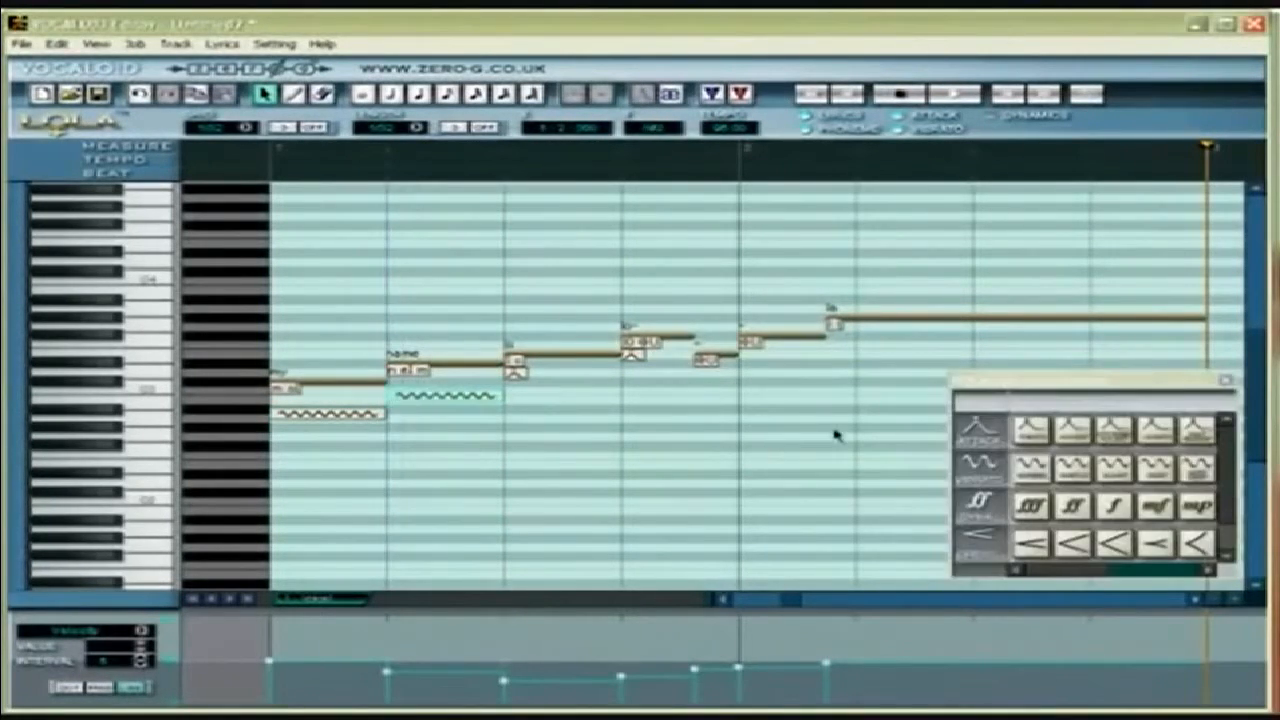
pyautogui.moveTo(1033, 465); pyautogui.dragTo(548, 388)
pyautogui.moveTo(1033, 466); pyautogui.dragTo(660, 368)
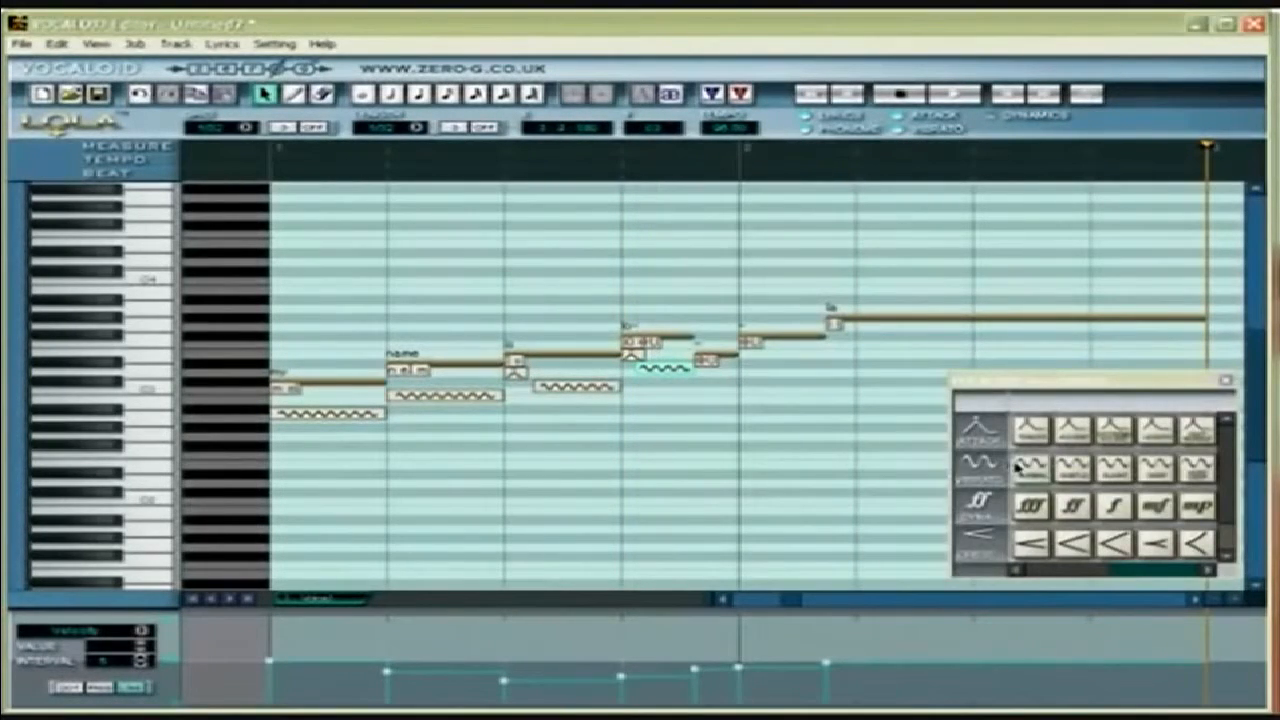
pyautogui.moveTo(1018, 466); pyautogui.dragTo(718, 362)
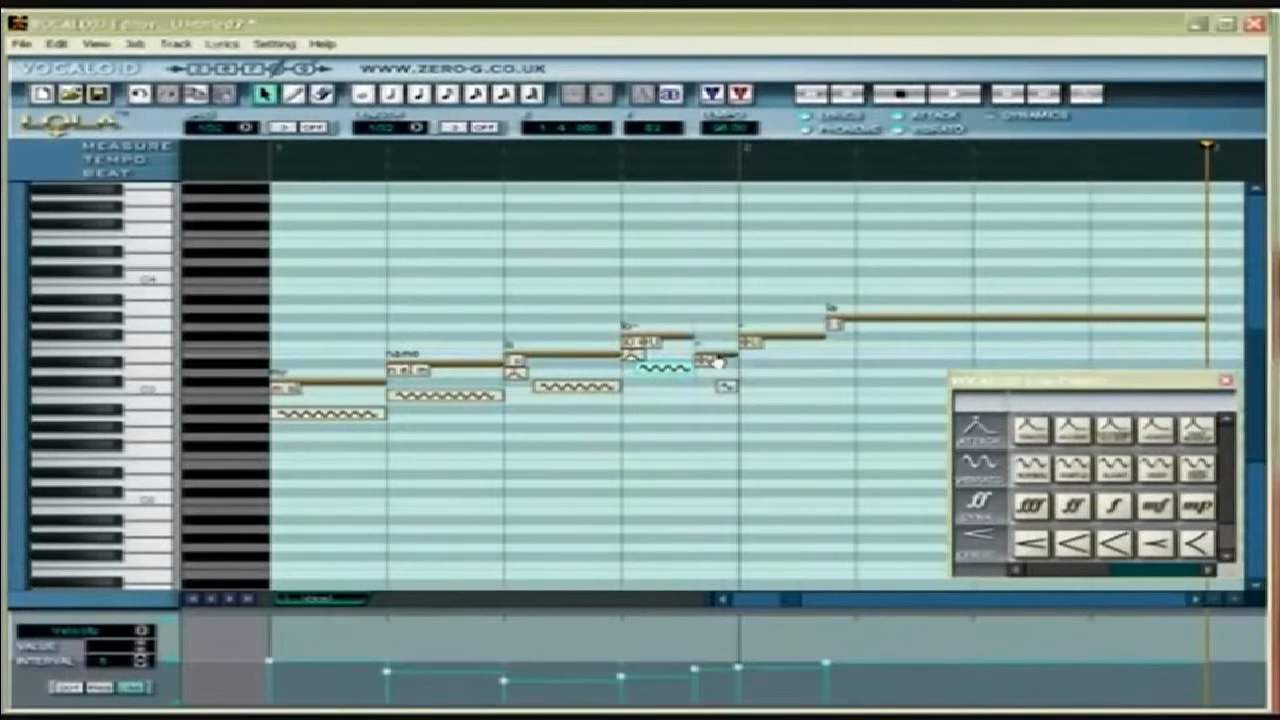
pyautogui.moveTo(1028, 473); pyautogui.dragTo(738, 371)
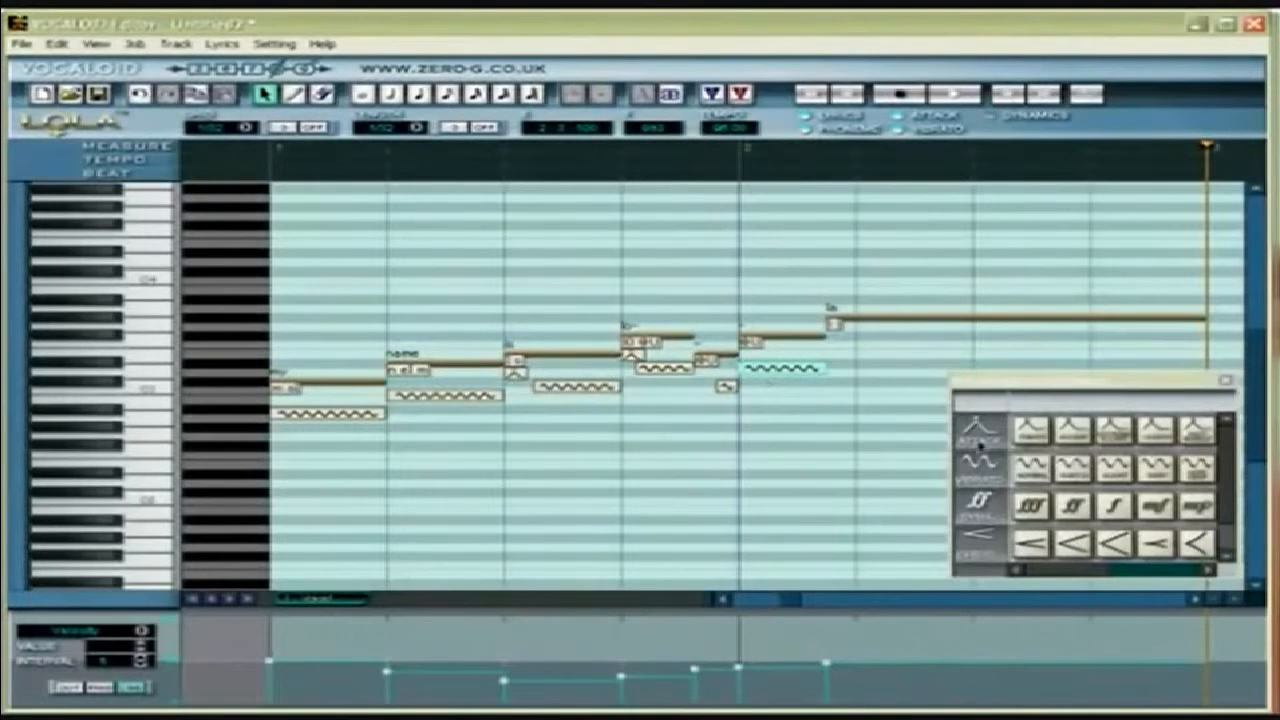
pyautogui.moveTo(1034, 469); pyautogui.dragTo(923, 334)
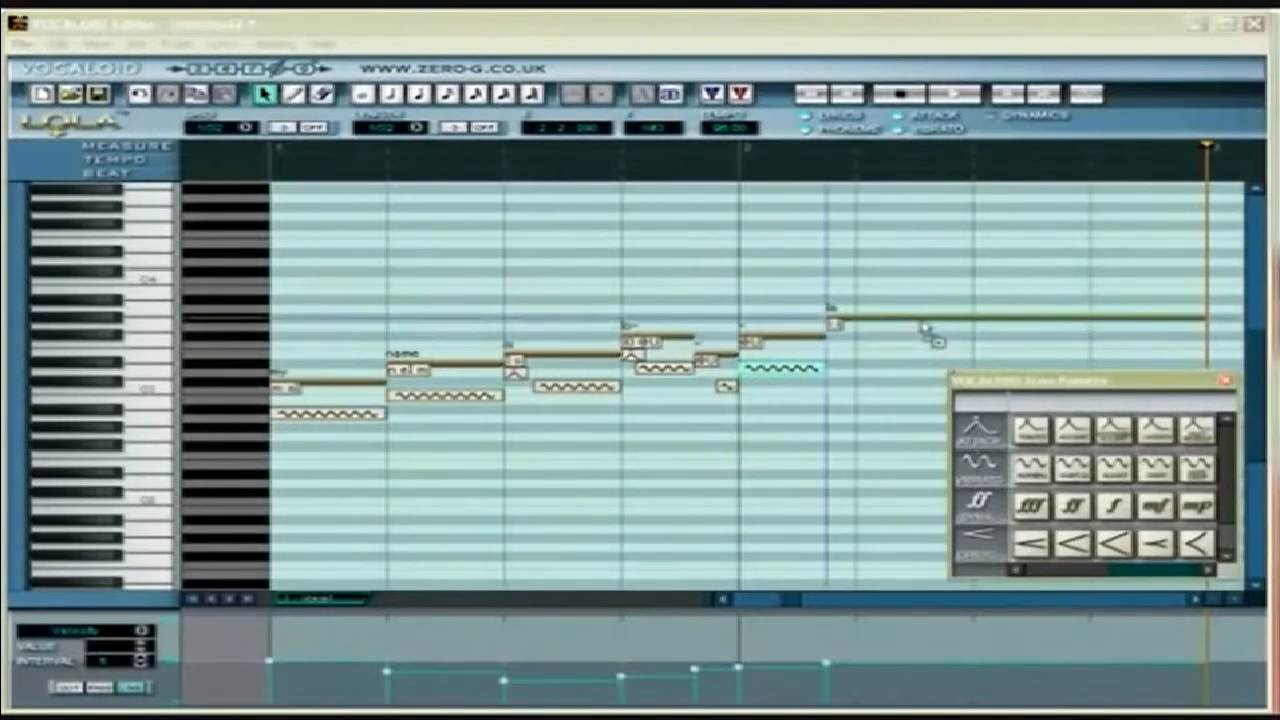
pyautogui.moveTo(1028, 349); pyautogui.dragTo(882, 349)
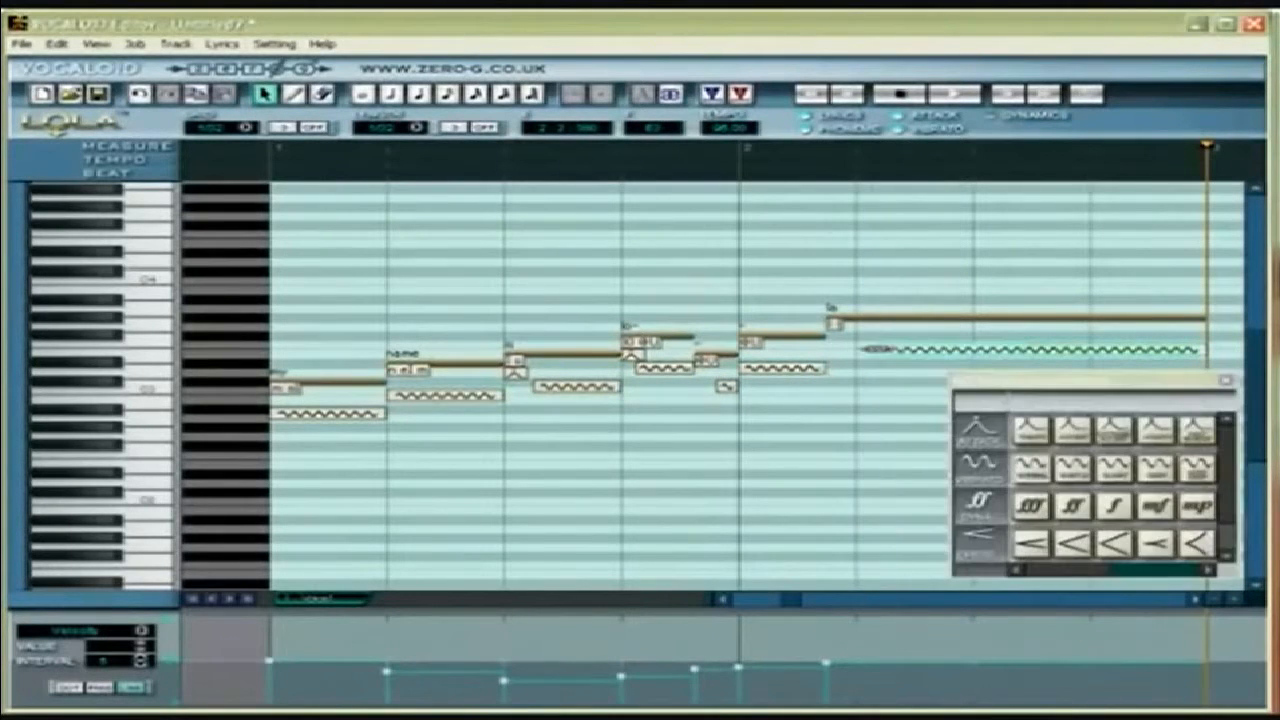
pyautogui.click(789, 265)
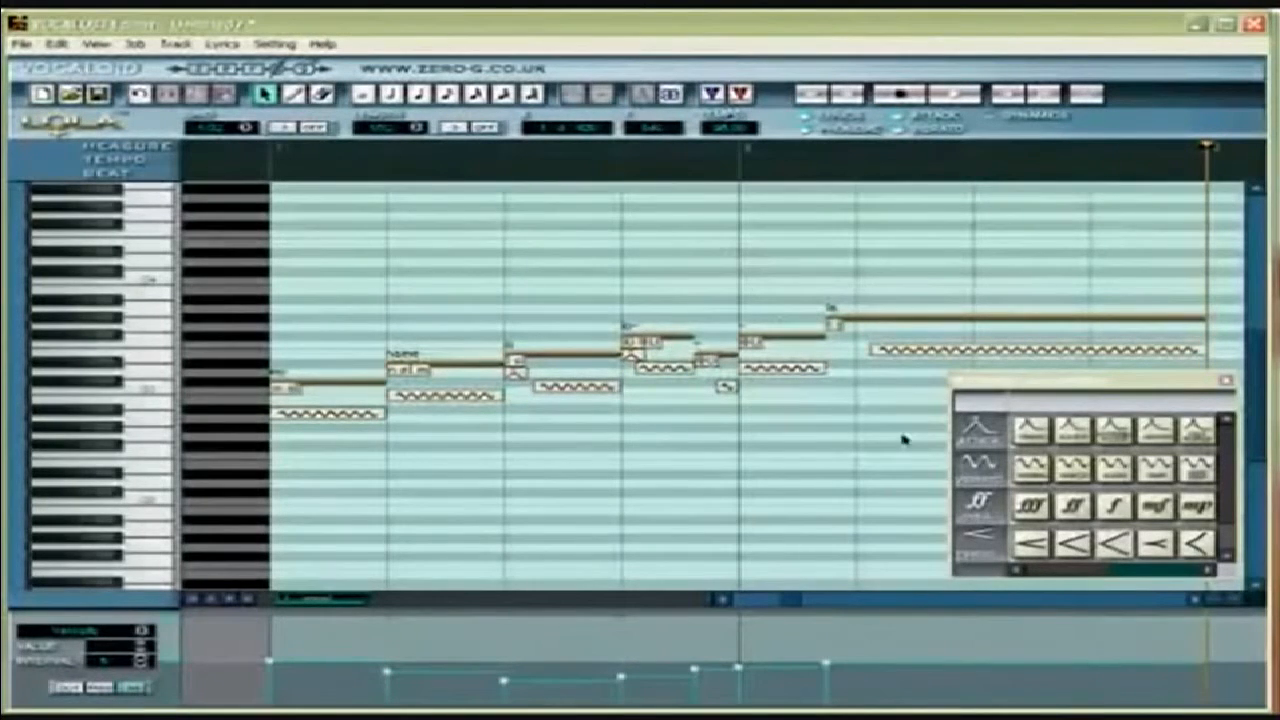
# Step: Place the third crescendo icon at the start of the "name" note and shorten it to that note's length
pyautogui.moveTo(1115, 545); pyautogui.dragTo(396, 444)
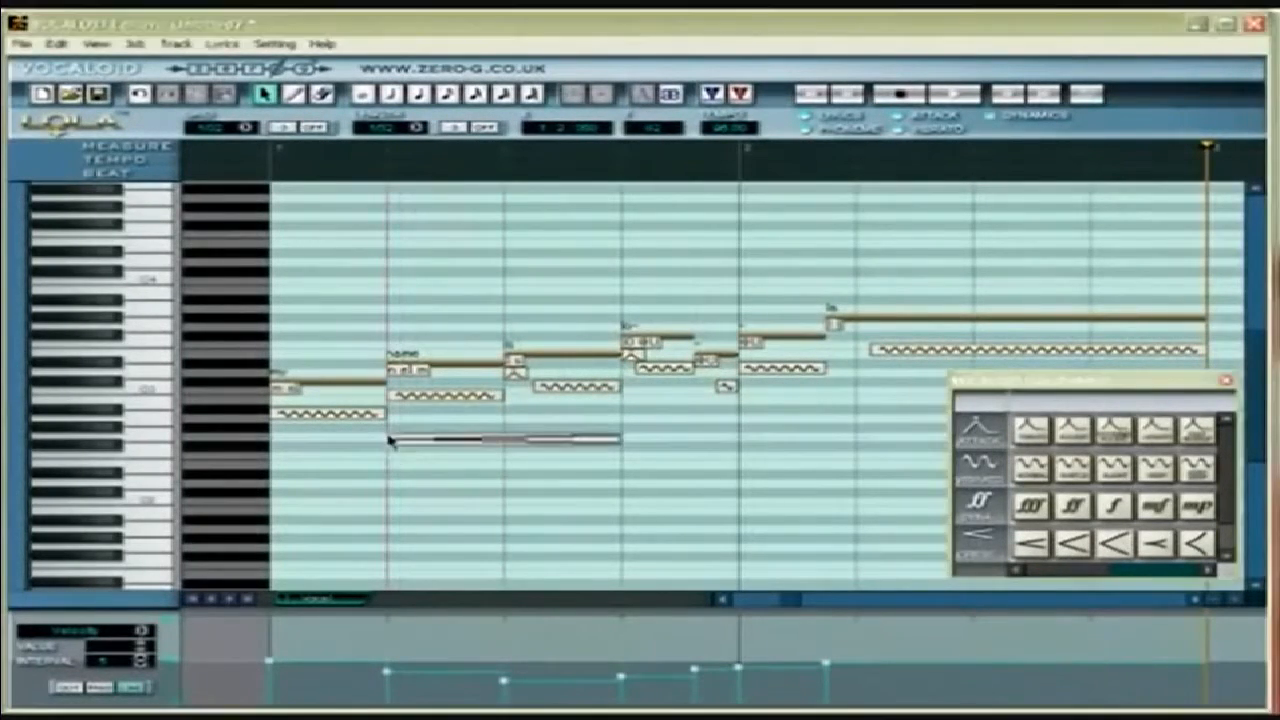
pyautogui.moveTo(618, 438); pyautogui.dragTo(503, 440)
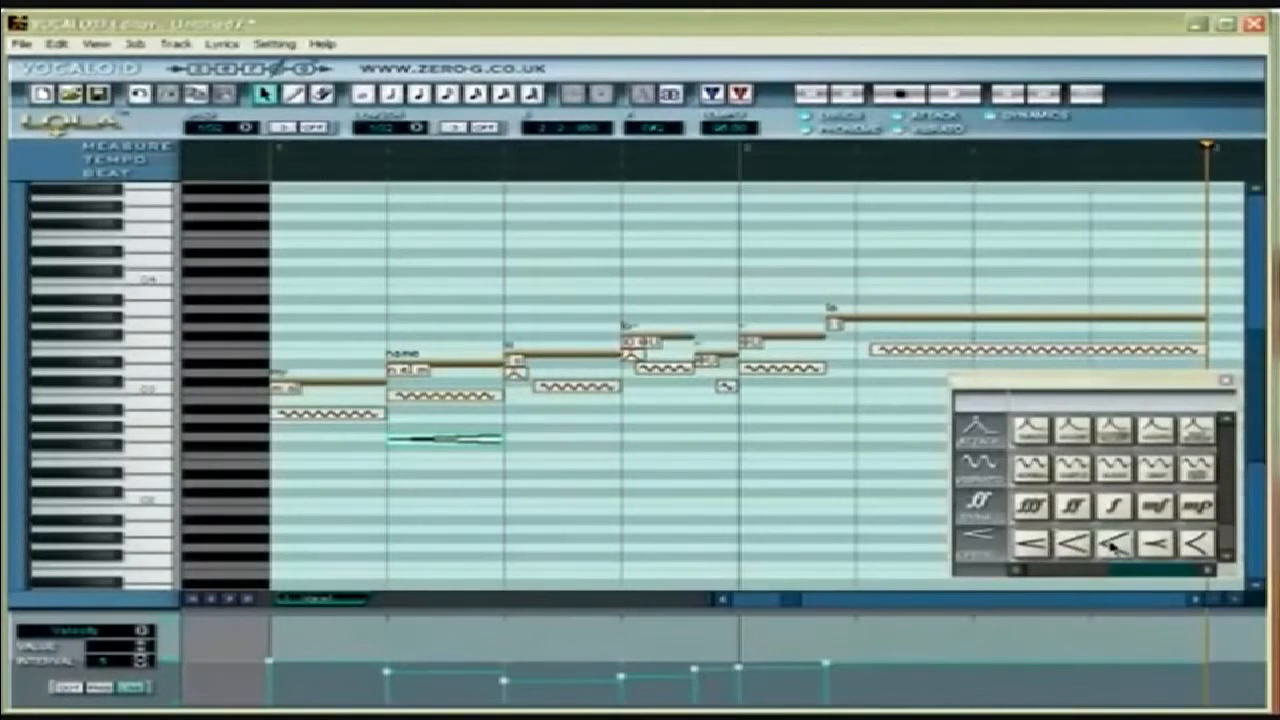
# Step: Place the third crescendo icon at the start of the final "la" note and lengthen it to the note's end
pyautogui.moveTo(1072, 543); pyautogui.dragTo(829, 296)
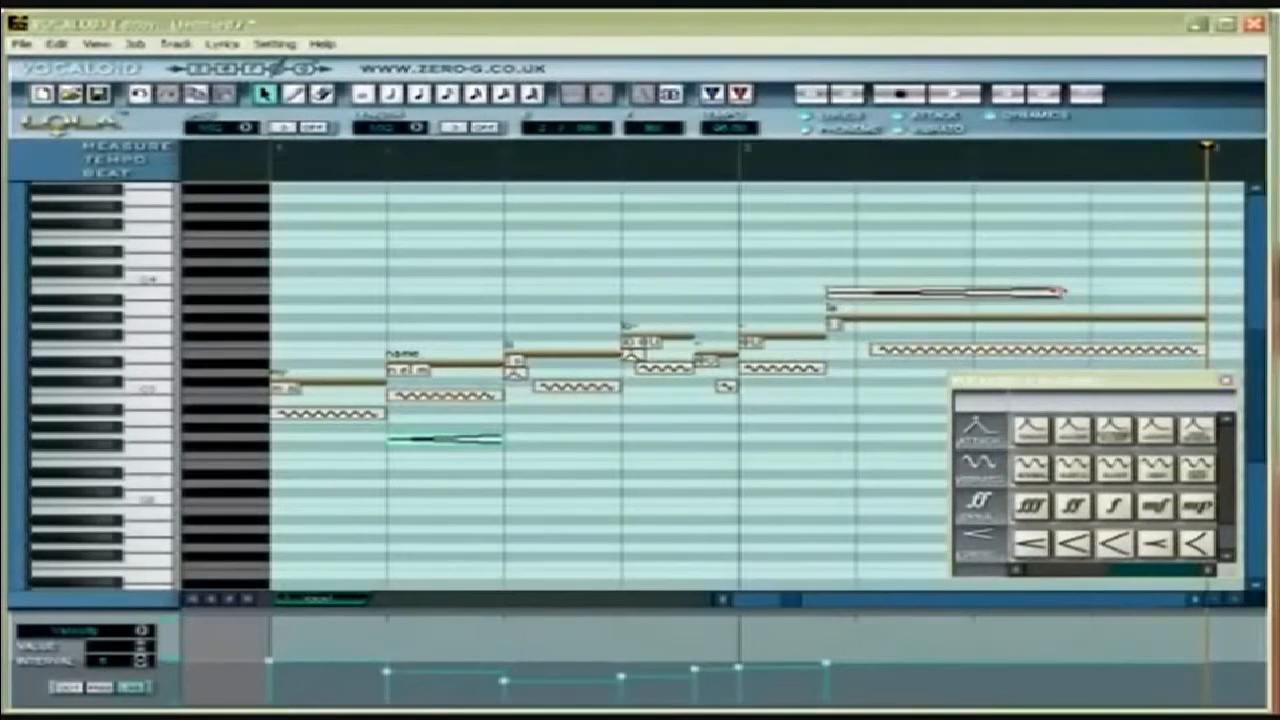
pyautogui.moveTo(1062, 292); pyautogui.dragTo(1204, 293)
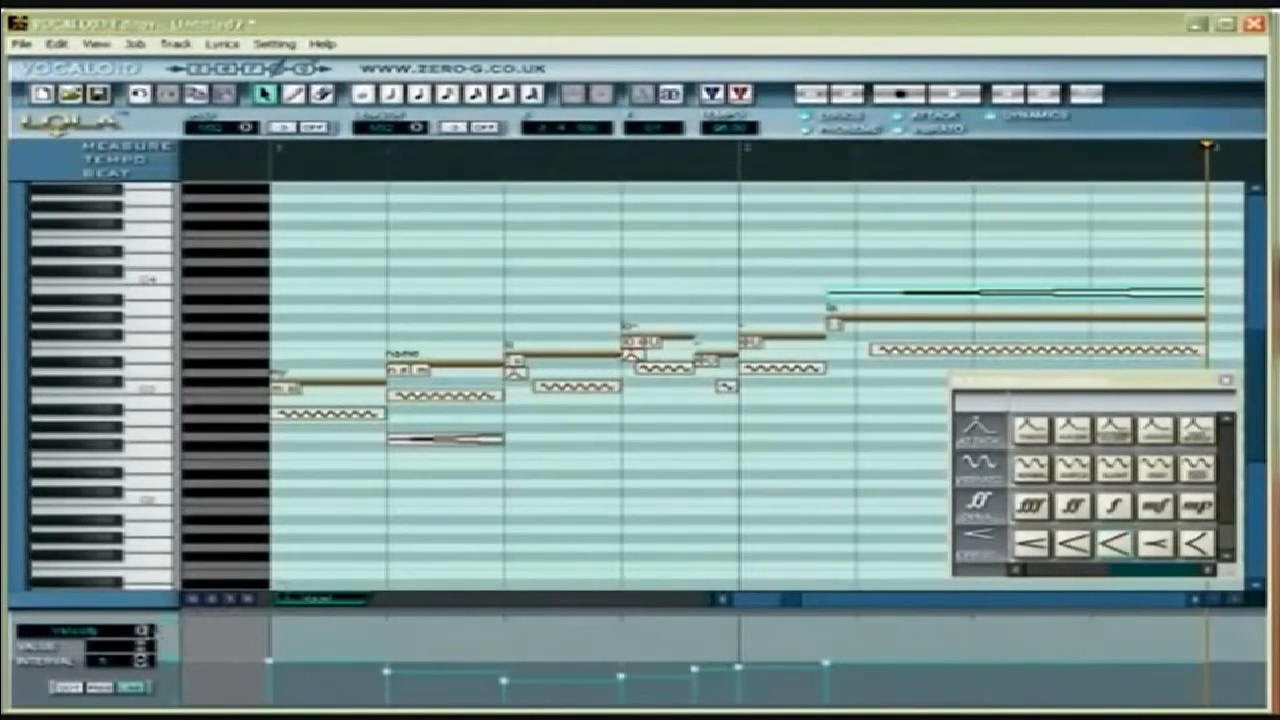
# Step: Draw freehand Pitch Bend curves: a rise into "my", dips at the starts of "name" and "la", and a fall at the phrase's end
pyautogui.click(142, 631)
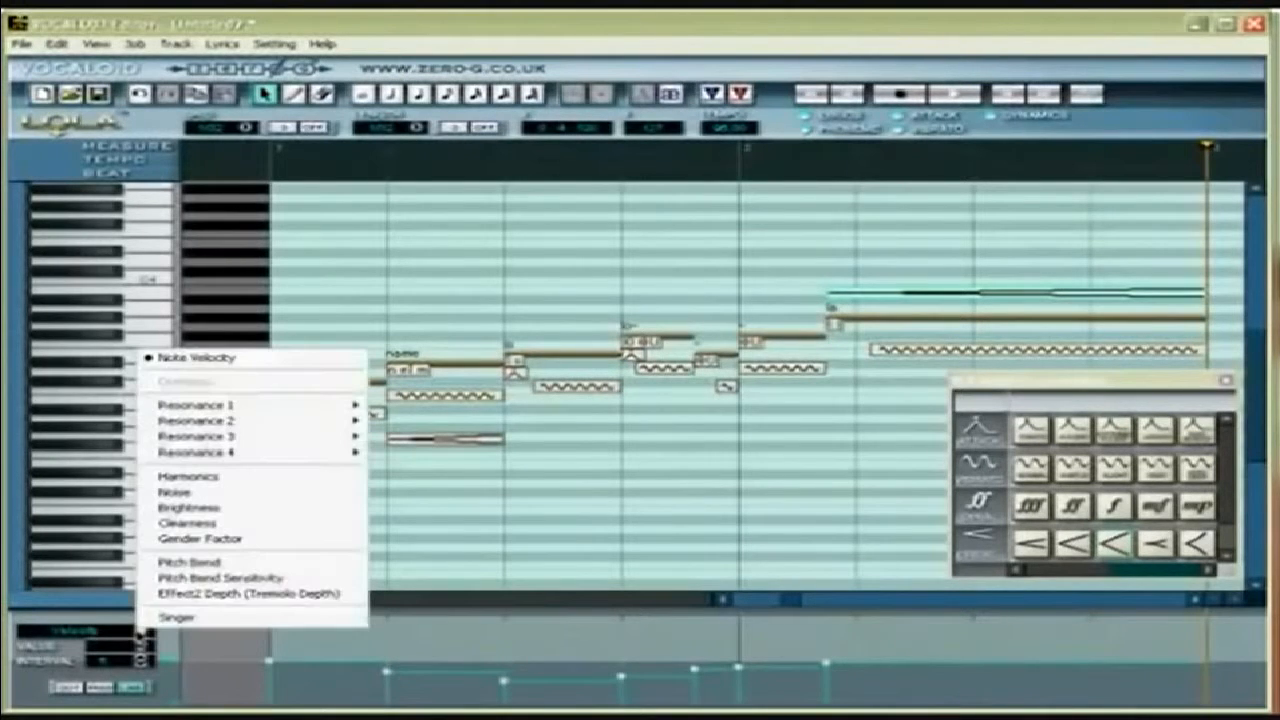
pyautogui.click(168, 568)
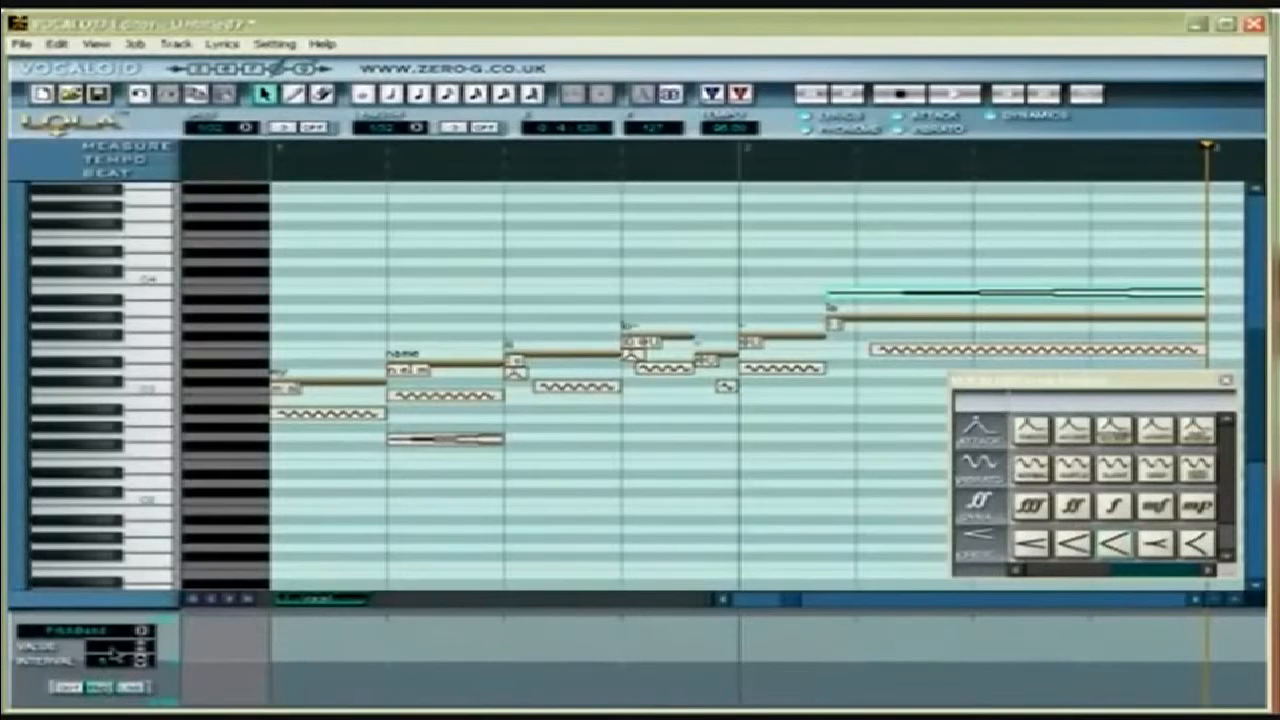
pyautogui.click(294, 93)
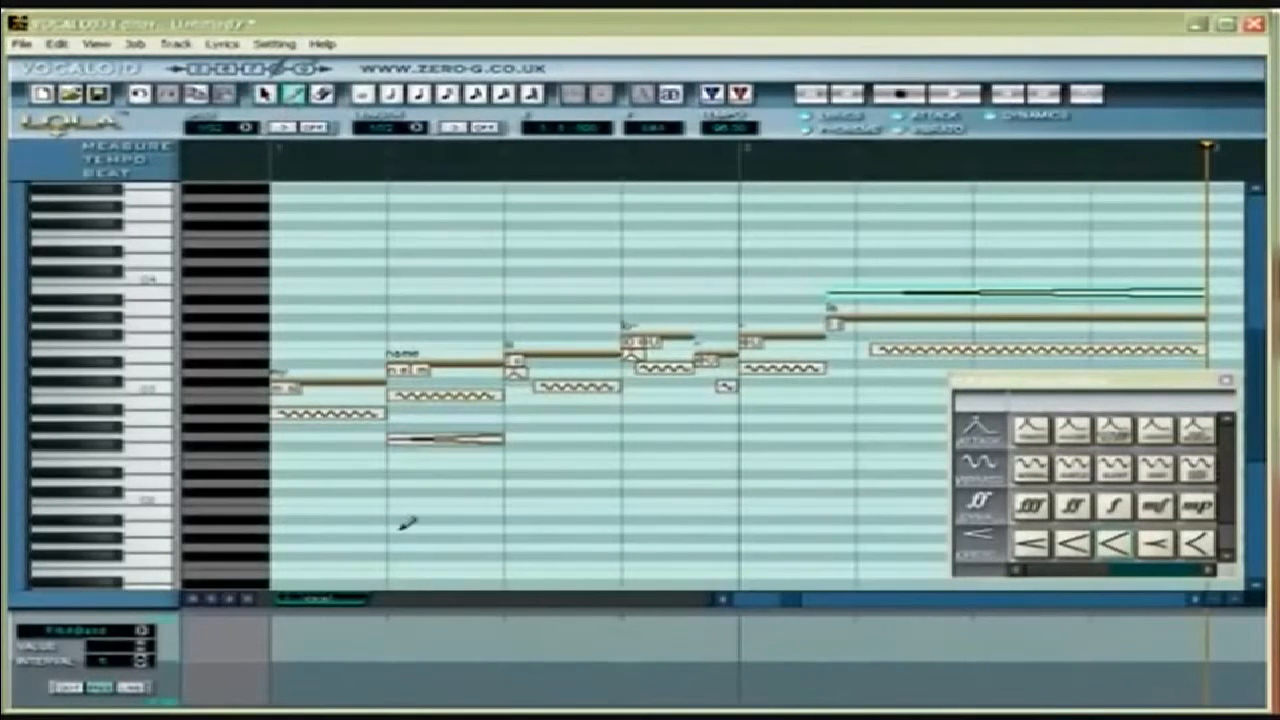
pyautogui.moveTo(1124, 663); pyautogui.dragTo(1215, 690)
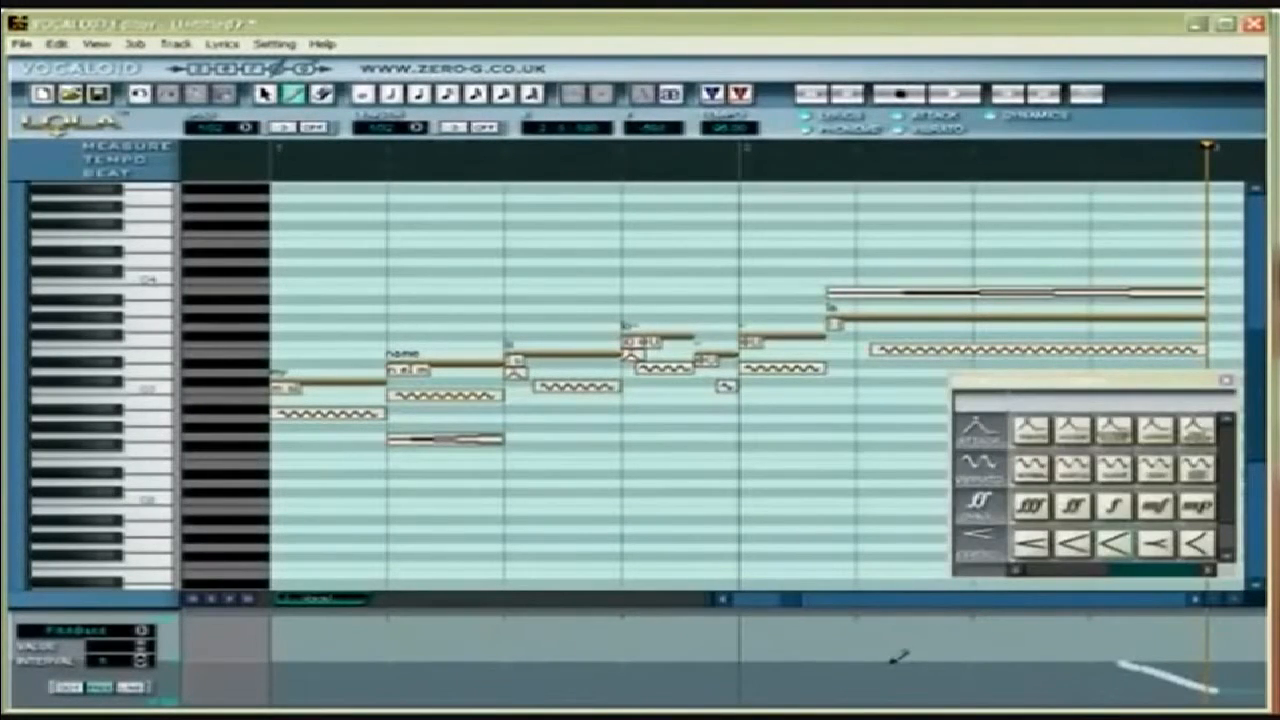
pyautogui.moveTo(892, 665)
pyautogui.mouseDown()
pyautogui.moveTo(944, 675)
pyautogui.moveTo(1025, 655)
pyautogui.mouseUp()
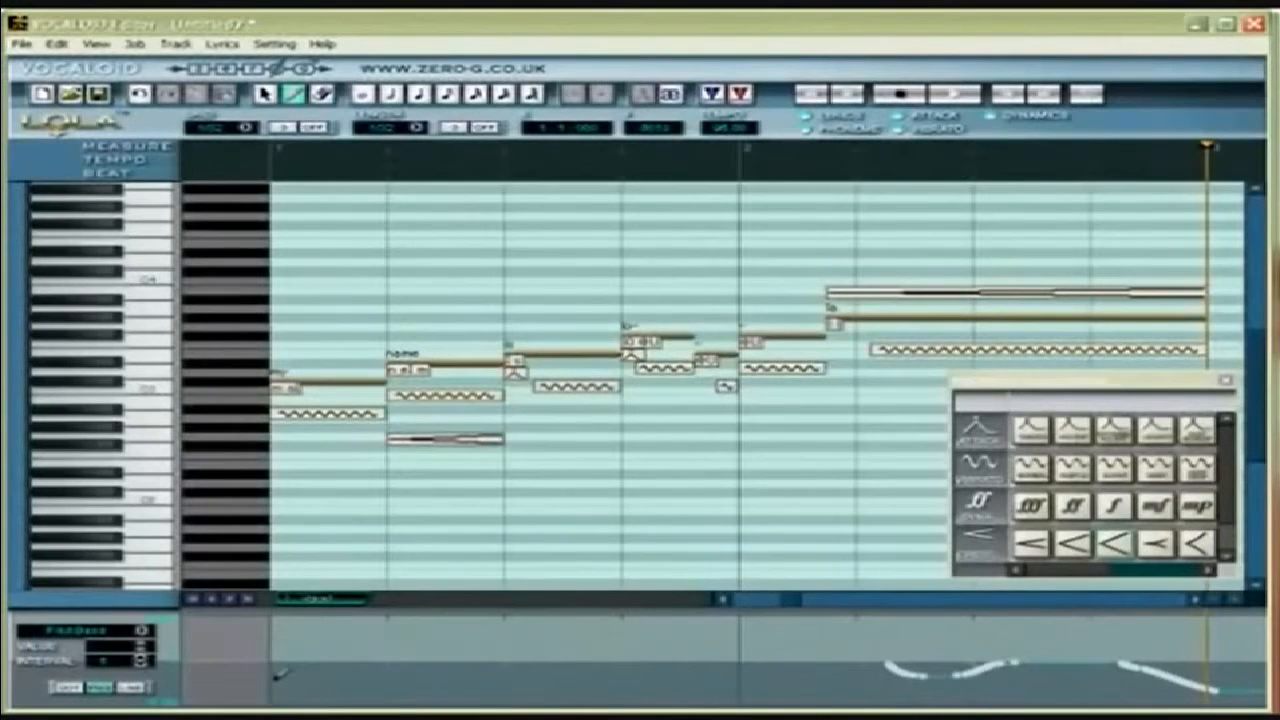
pyautogui.moveTo(278, 676)
pyautogui.mouseDown()
pyautogui.moveTo(318, 662)
pyautogui.moveTo(436, 663)
pyautogui.mouseUp()
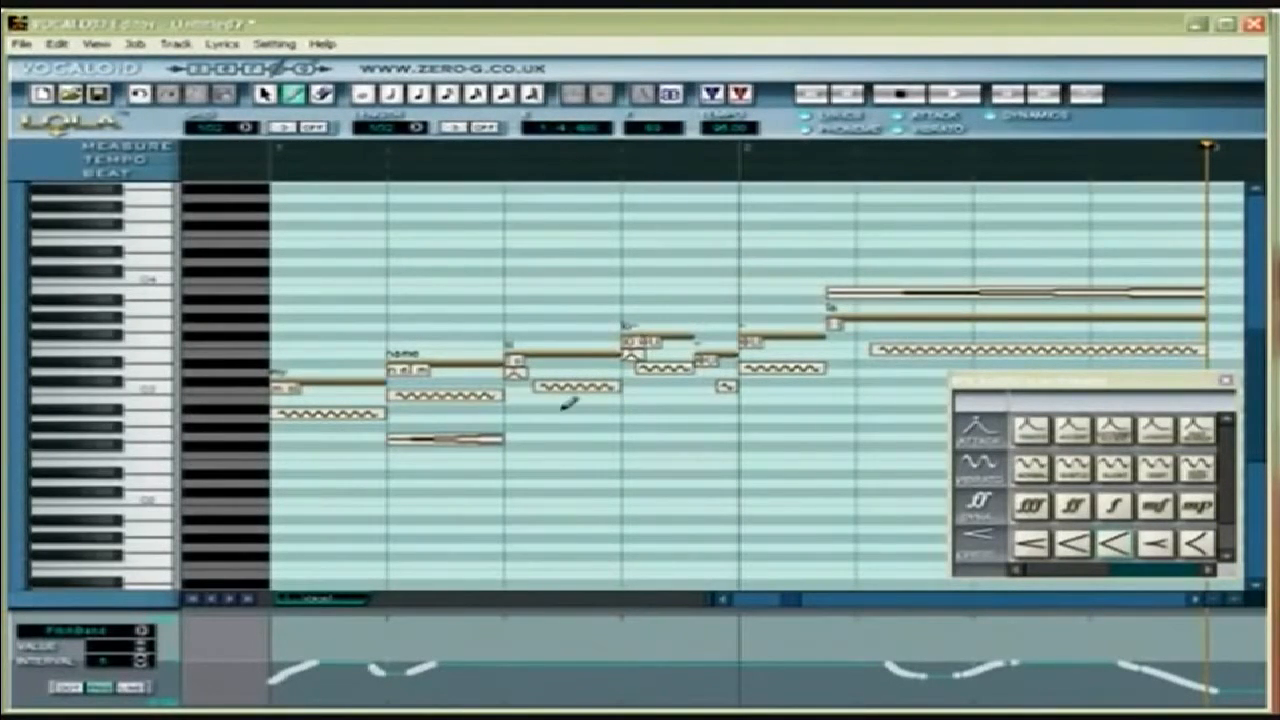
# Step: Draw a freehand Brightness curve, raised over "my" and "name" and gently dipping and falling through the final "la"
pyautogui.click(141, 630)
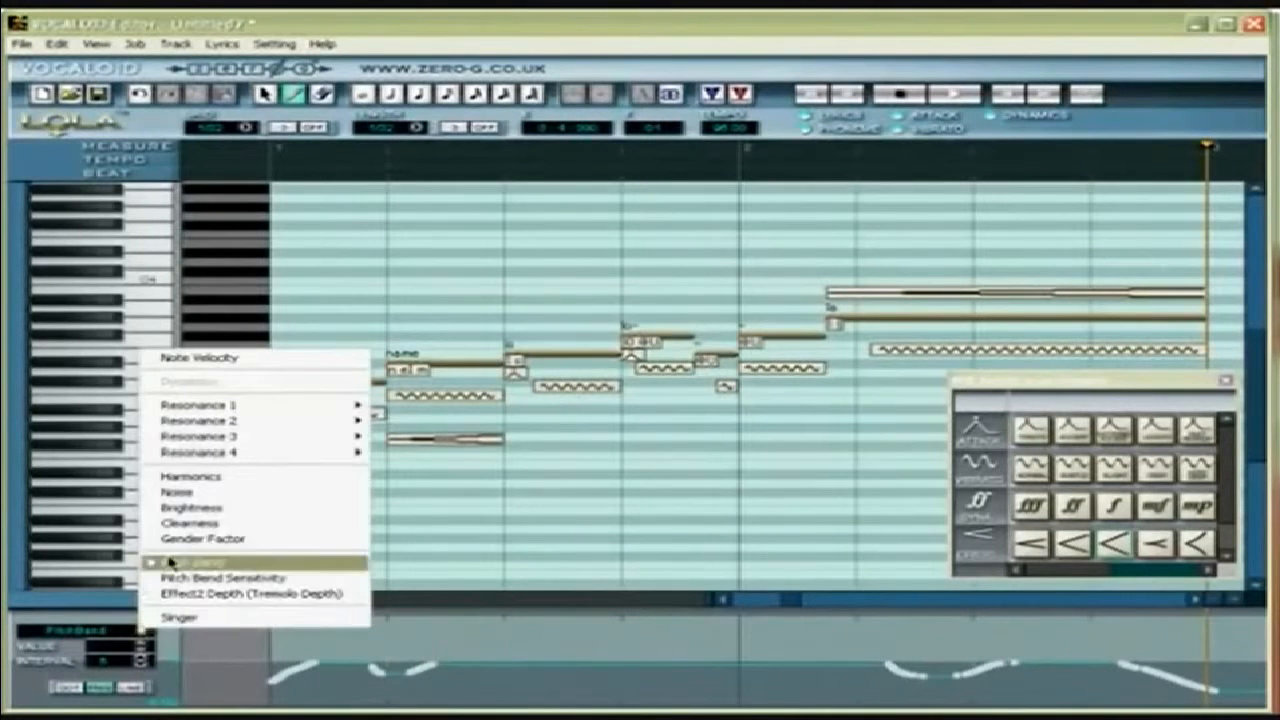
pyautogui.click(198, 507)
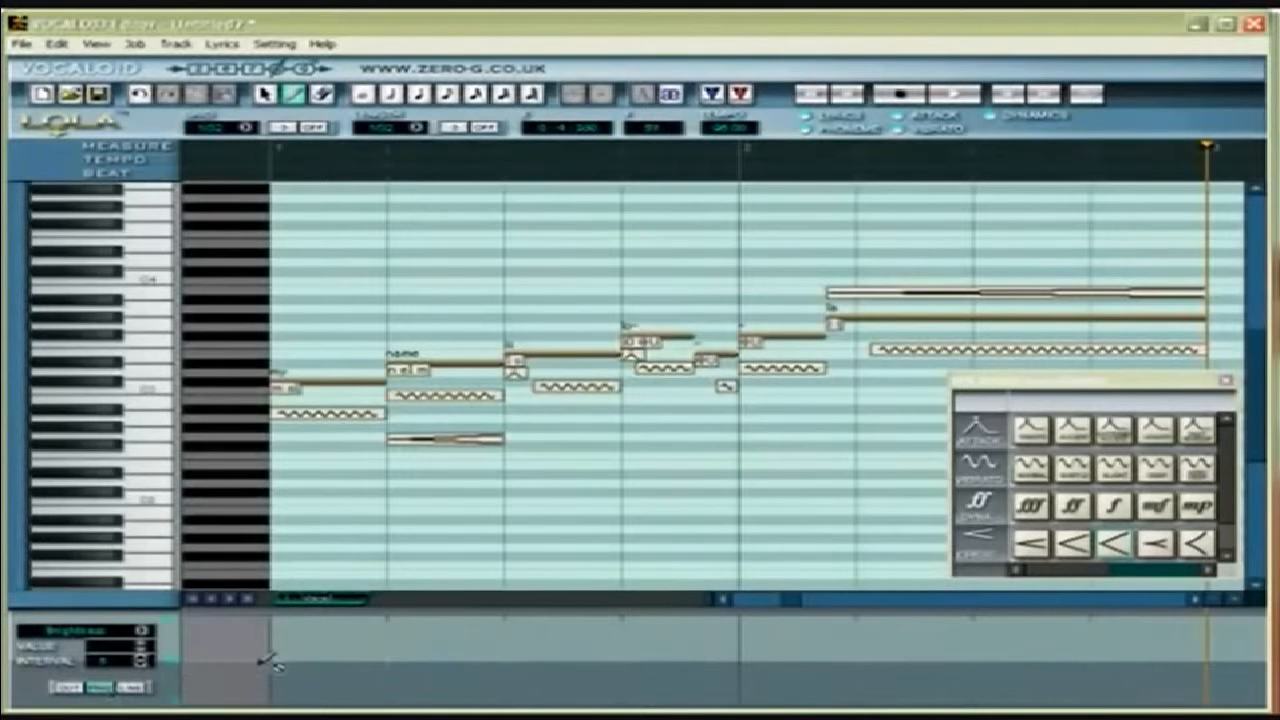
pyautogui.moveTo(283, 660)
pyautogui.mouseDown()
pyautogui.moveTo(354, 640)
pyautogui.moveTo(512, 656)
pyautogui.mouseUp()
pyautogui.moveTo(906, 658); pyautogui.dragTo(1228, 667)
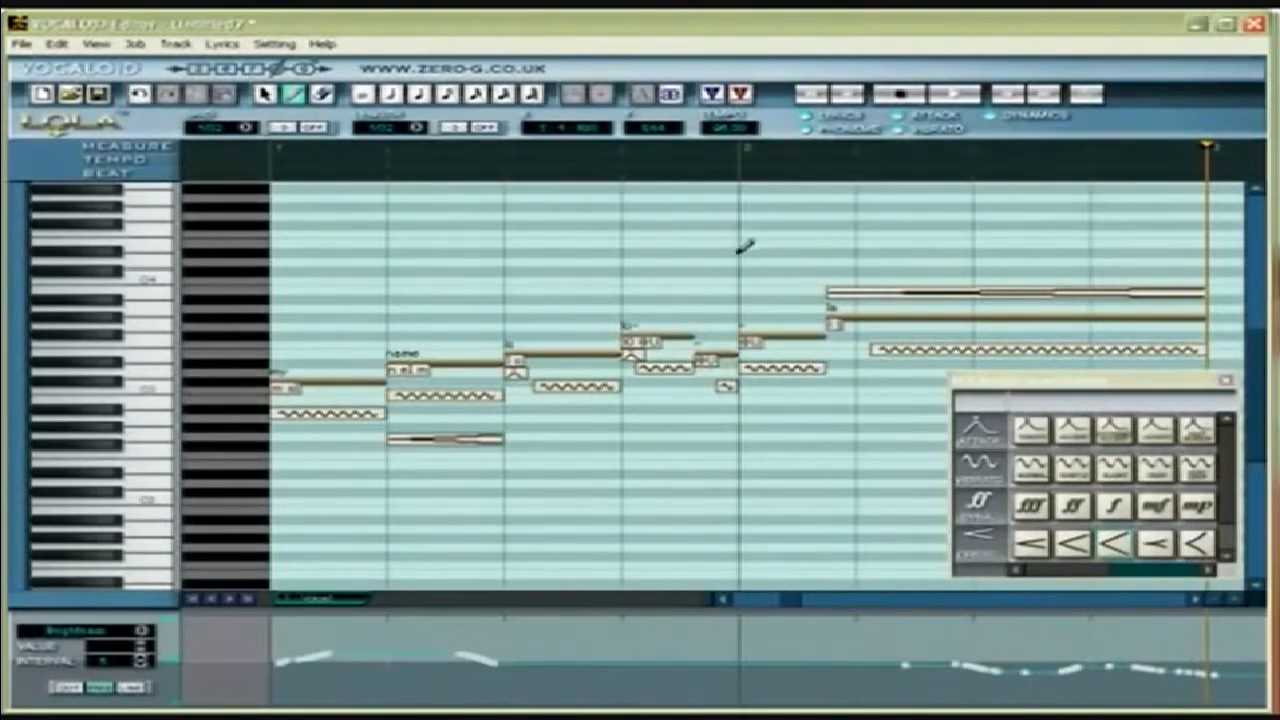
# Step: Draw a freehand Clearness curve that rises over "name", dips across "is" and "lo-", rises again before "la" and falls at the end
pyautogui.click(143, 631)
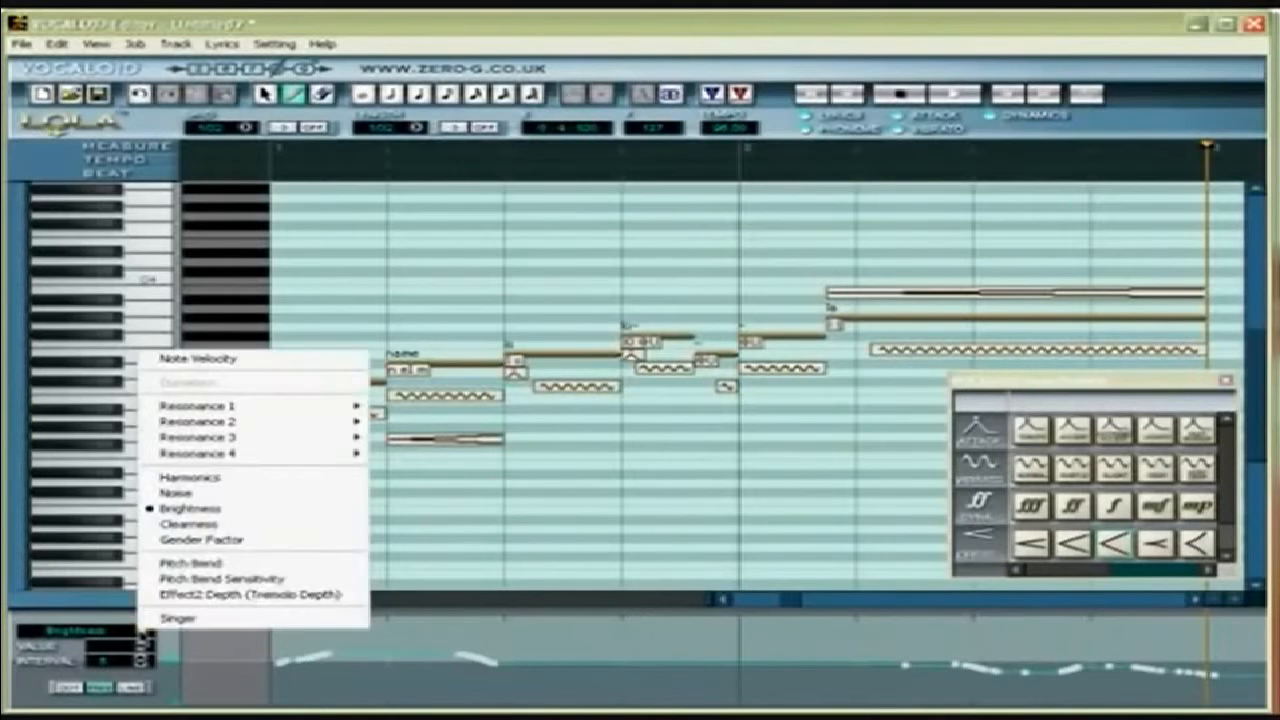
pyautogui.click(214, 525)
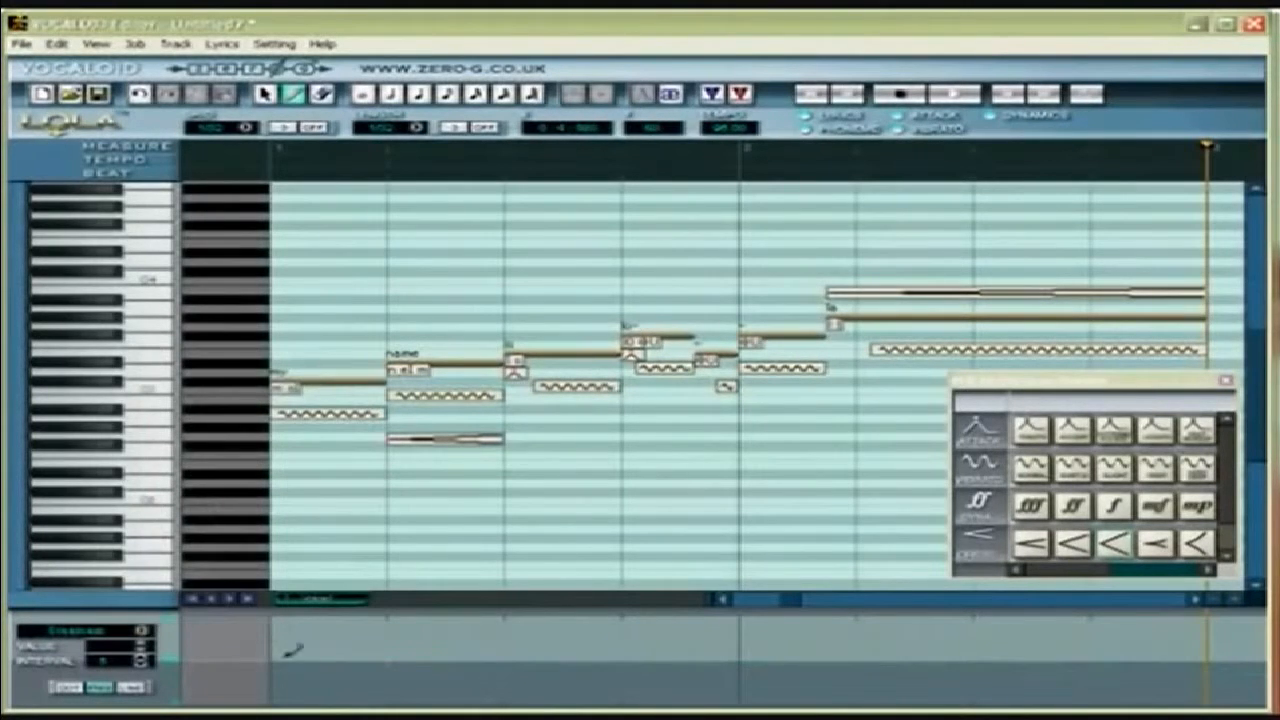
pyautogui.moveTo(283, 654)
pyautogui.mouseDown()
pyautogui.moveTo(508, 648)
pyautogui.moveTo(666, 663)
pyautogui.moveTo(891, 646)
pyautogui.moveTo(916, 658)
pyautogui.mouseUp()
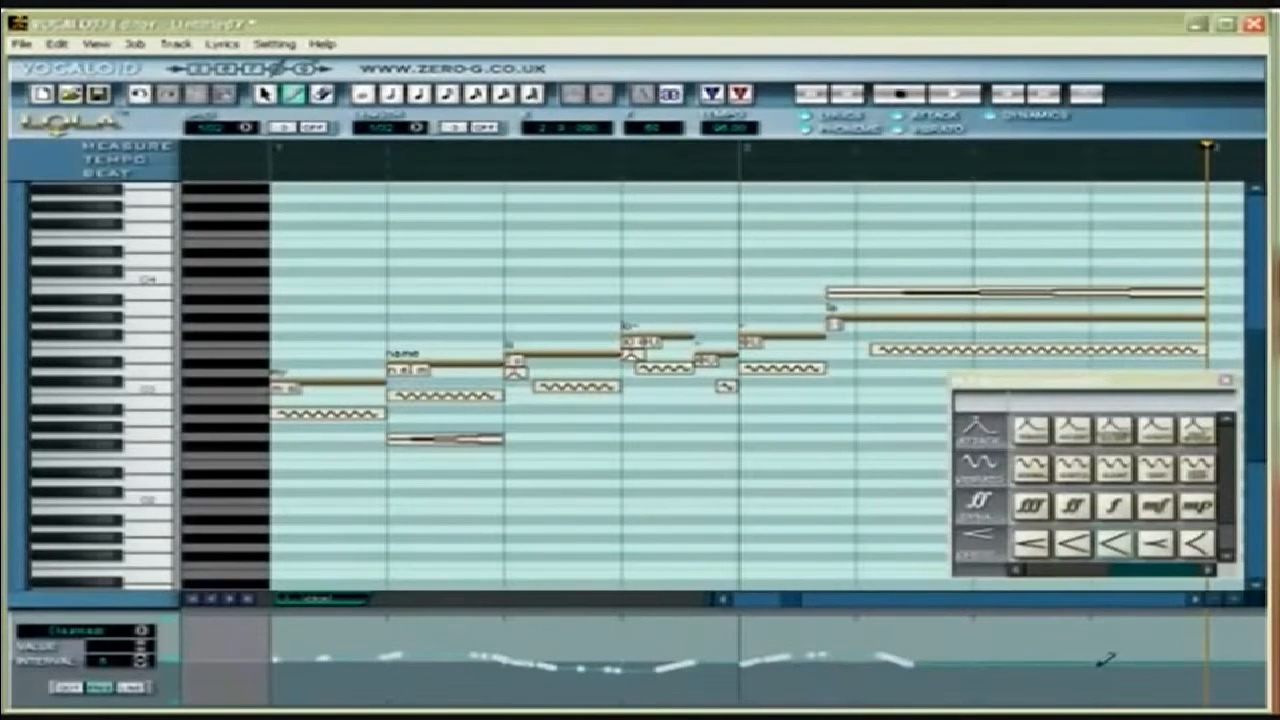
pyautogui.moveTo(1100, 657); pyautogui.dragTo(1234, 674)
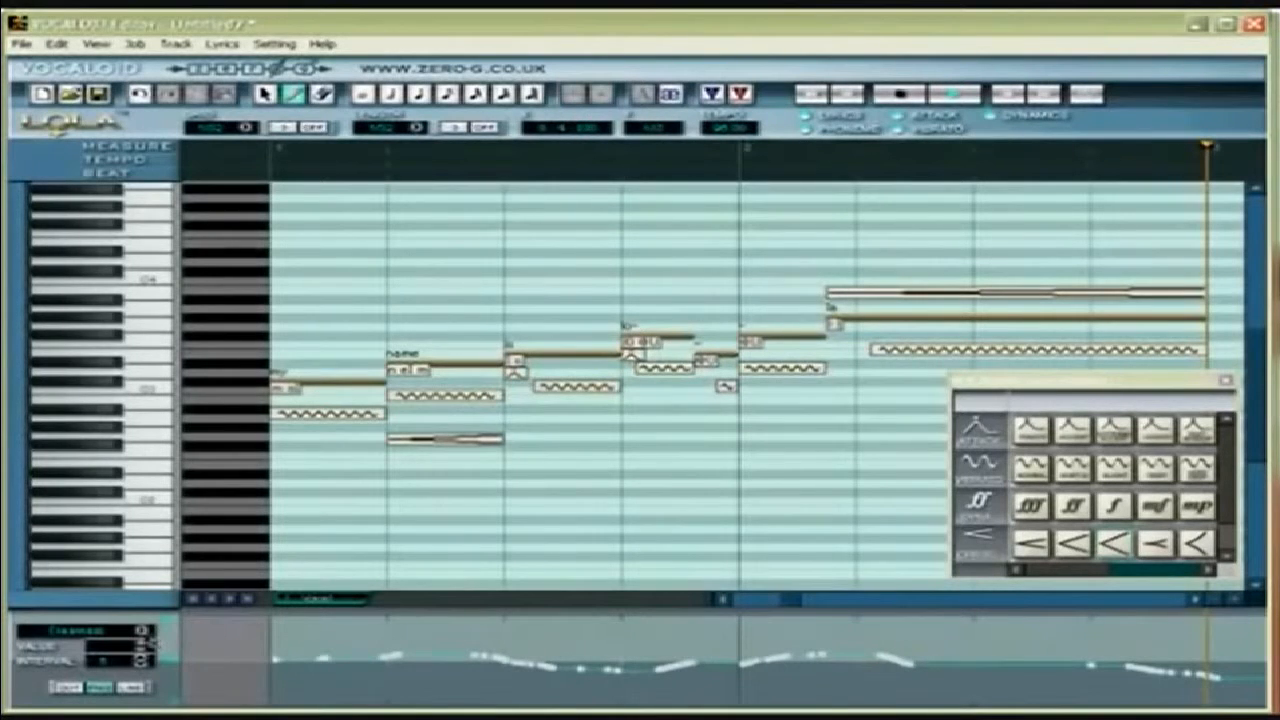
pyautogui.click(143, 633)
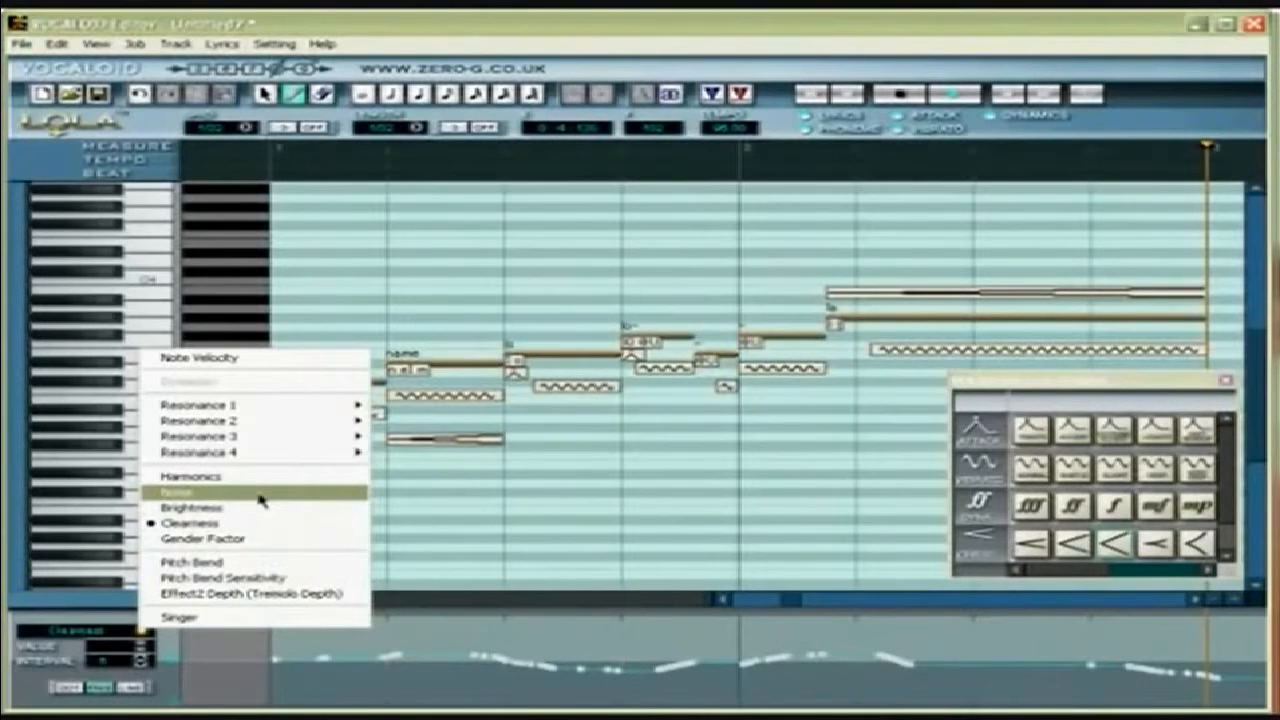
pyautogui.click(440, 534)
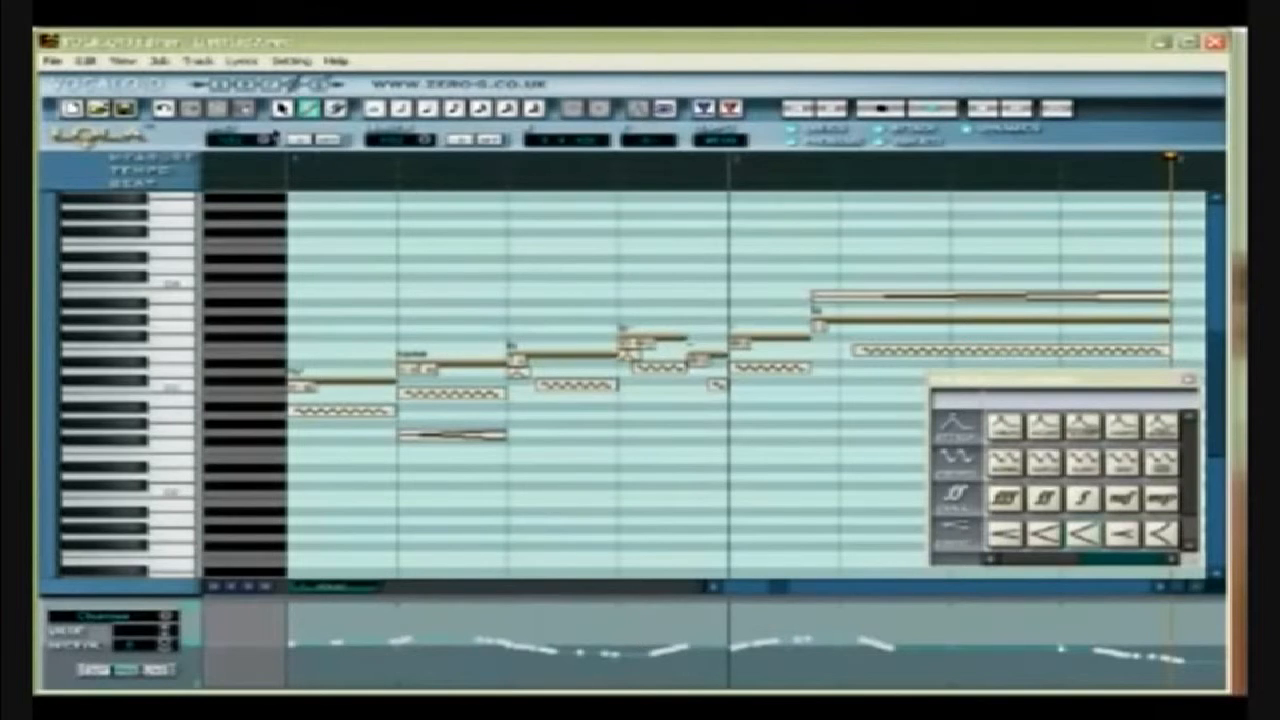
# Step: Copy the vocal track and move all the copied notes down about five semitones as a harmony part
pyautogui.click(207, 64)
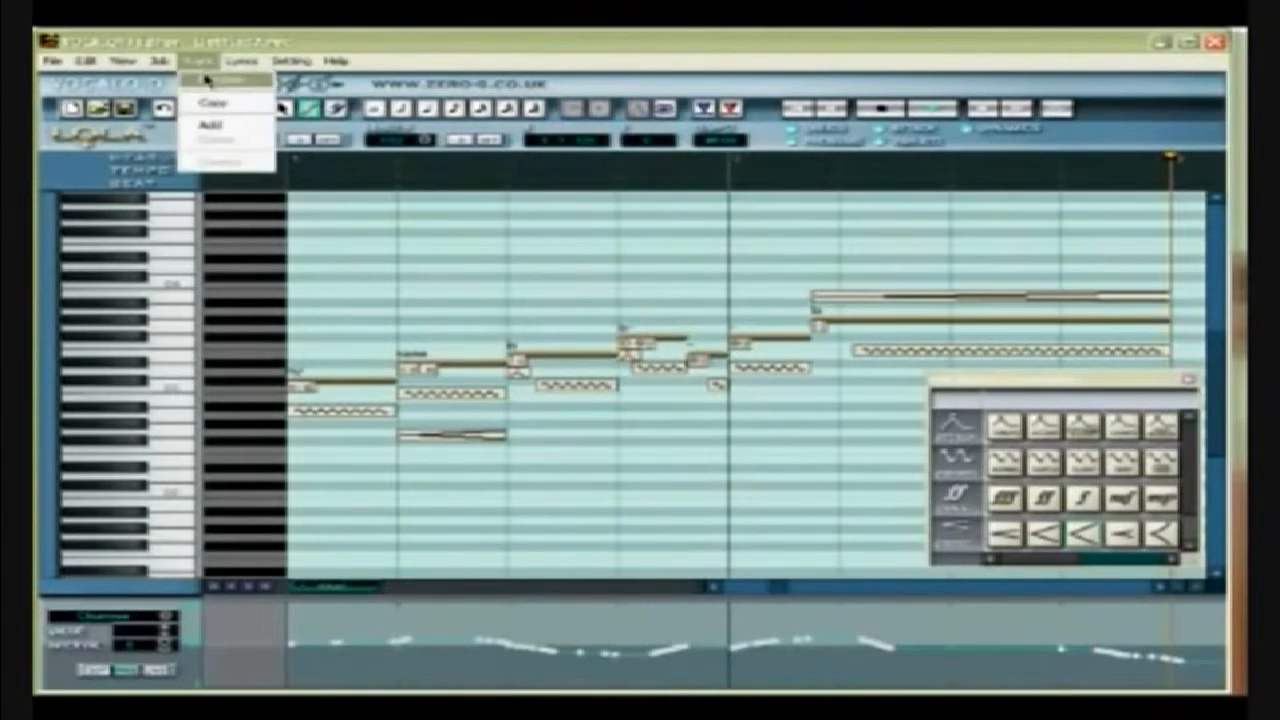
pyautogui.click(212, 107)
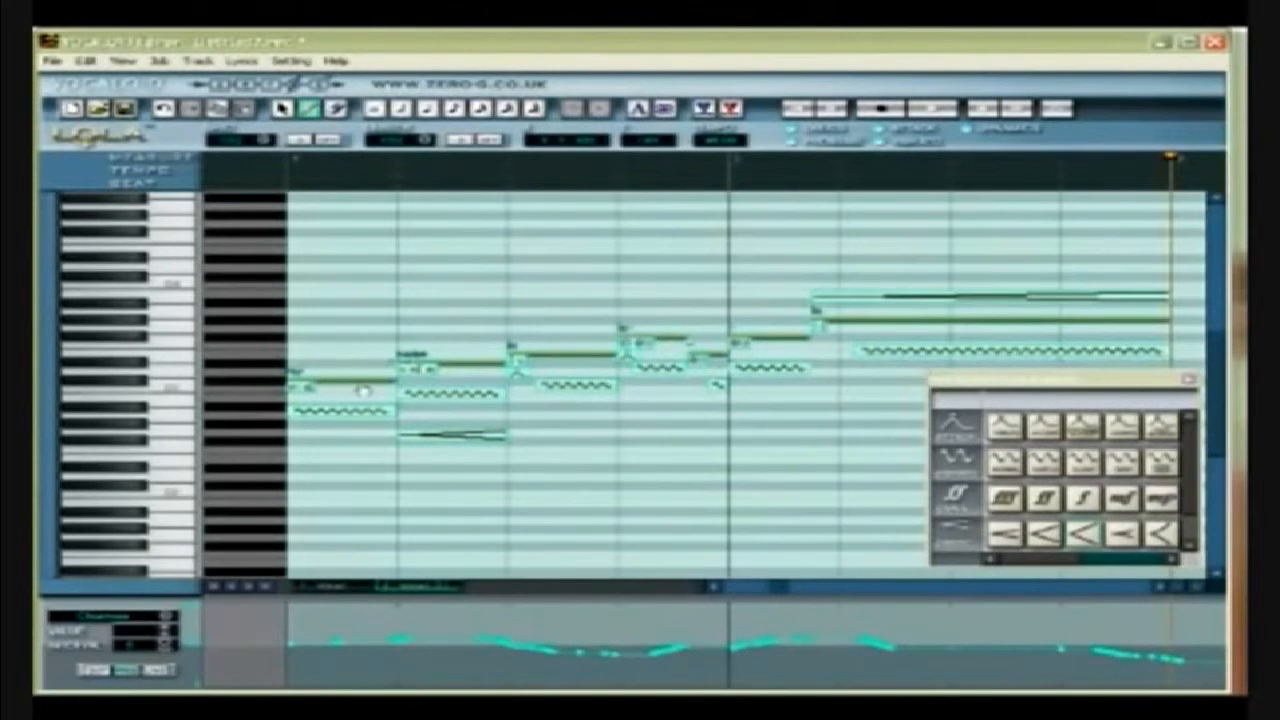
pyautogui.moveTo(360, 388); pyautogui.dragTo(357, 434)
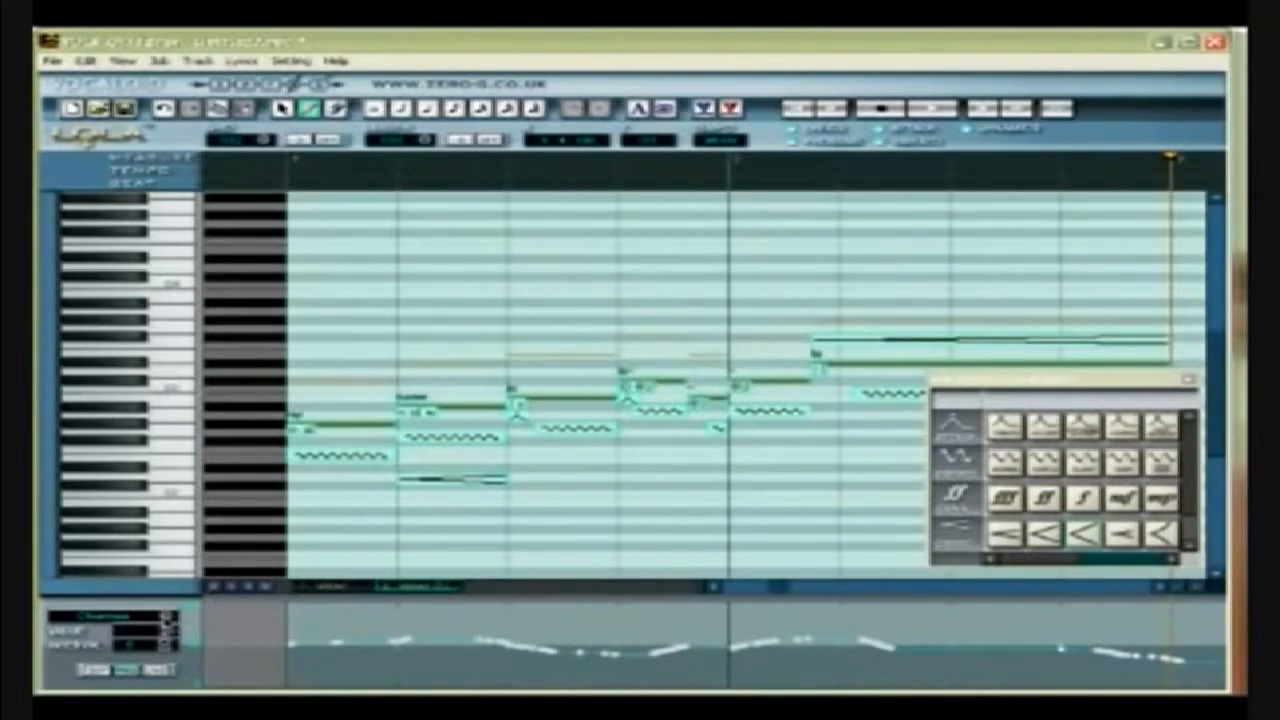
# Step: Show the Singer control for the copied track and select the LOLA singer at the track's start
pyautogui.click(168, 616)
pyautogui.click(202, 608)
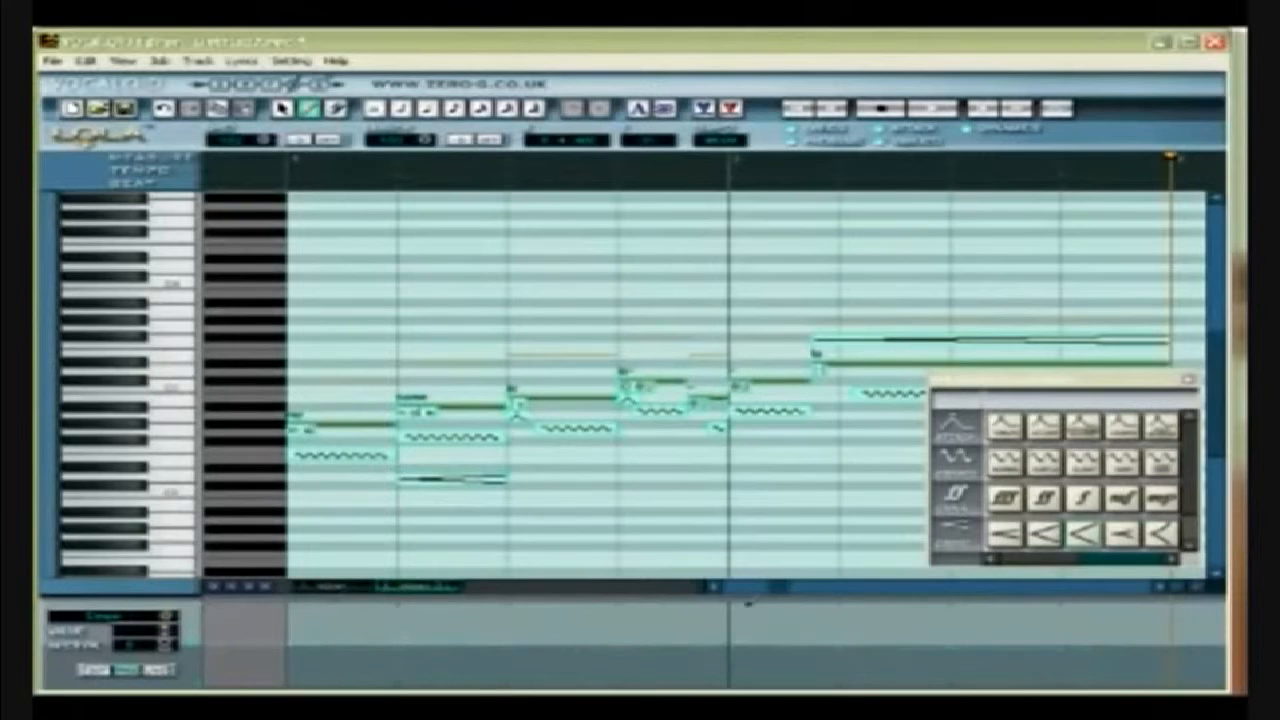
pyautogui.moveTo(771, 590); pyautogui.dragTo(714, 590)
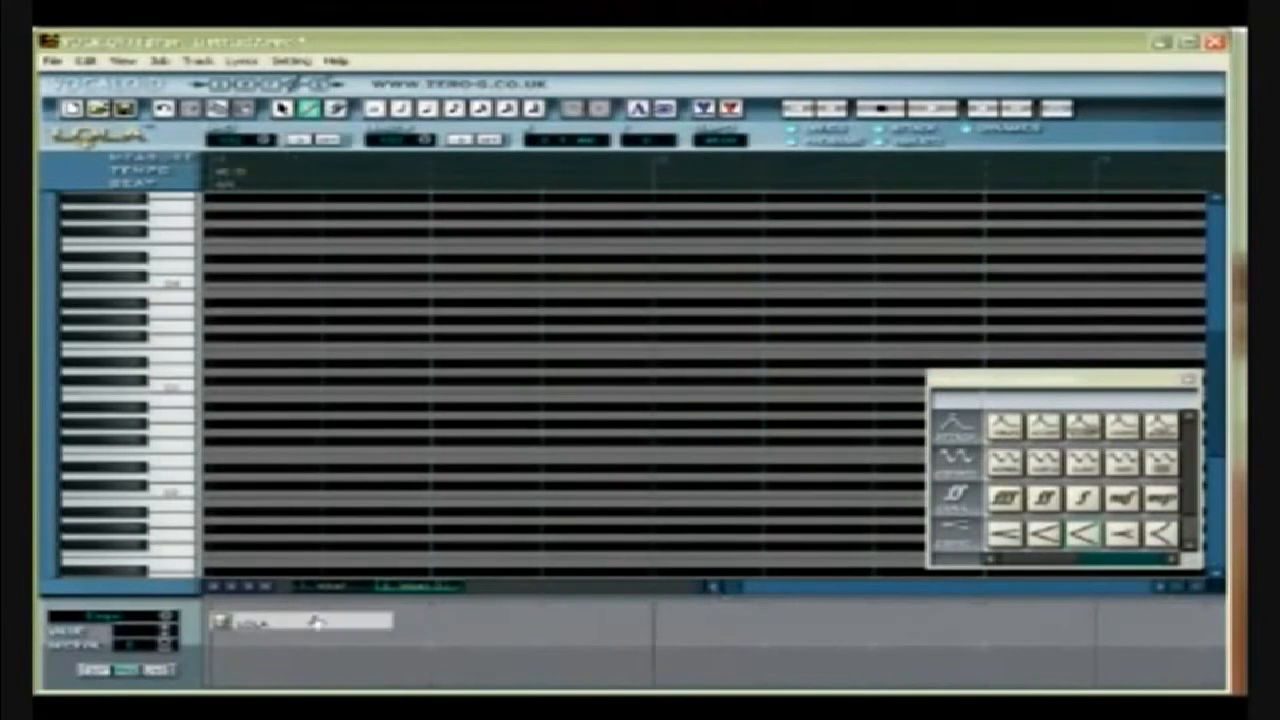
pyautogui.click(267, 628)
pyautogui.moveTo(734, 592); pyautogui.dragTo(786, 592)
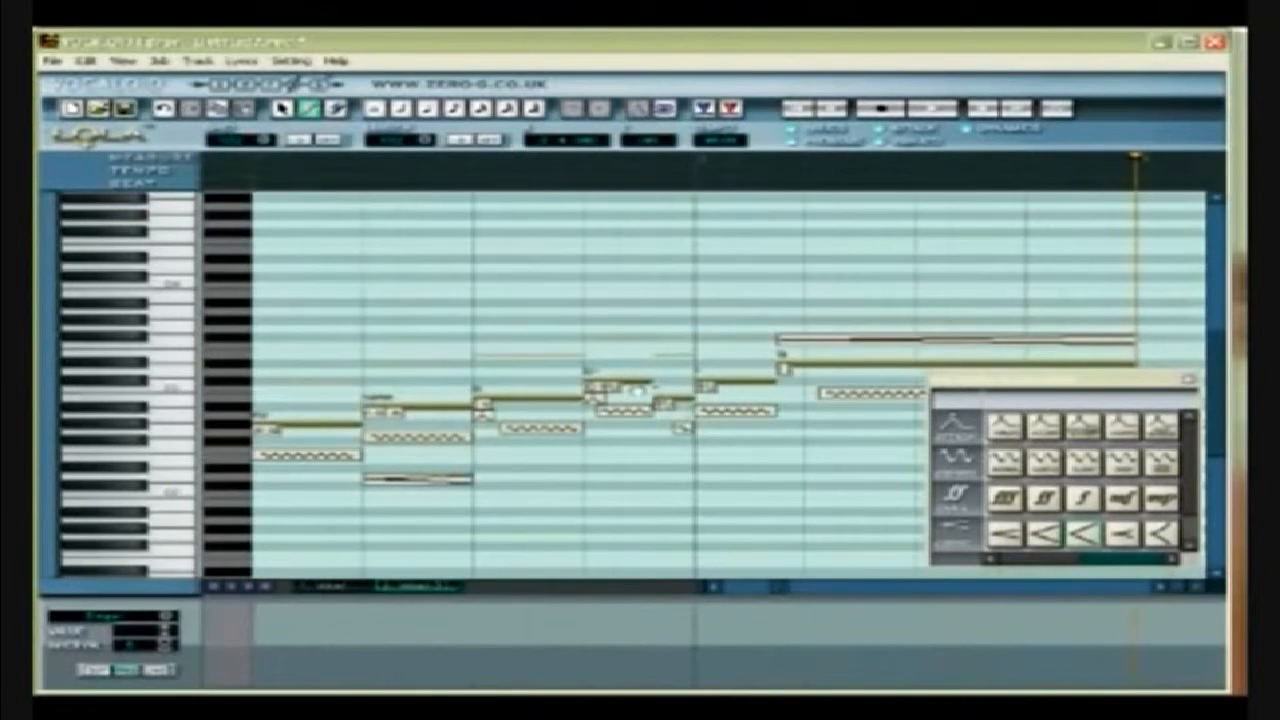
# Step: Lower the copied "lo-" note about four semitones and the final "la" about three, and raise the note before "la" by one
pyautogui.click(637, 389)
pyautogui.moveTo(637, 389); pyautogui.dragTo(645, 425)
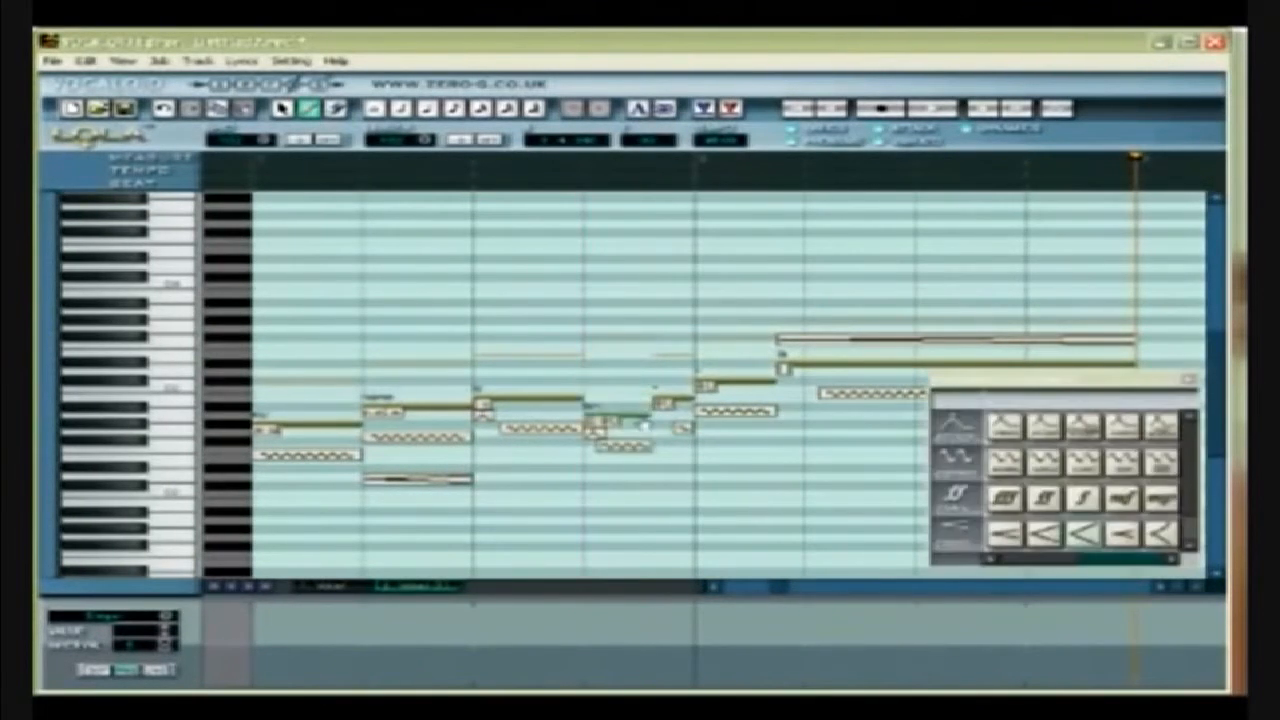
pyautogui.click(812, 364)
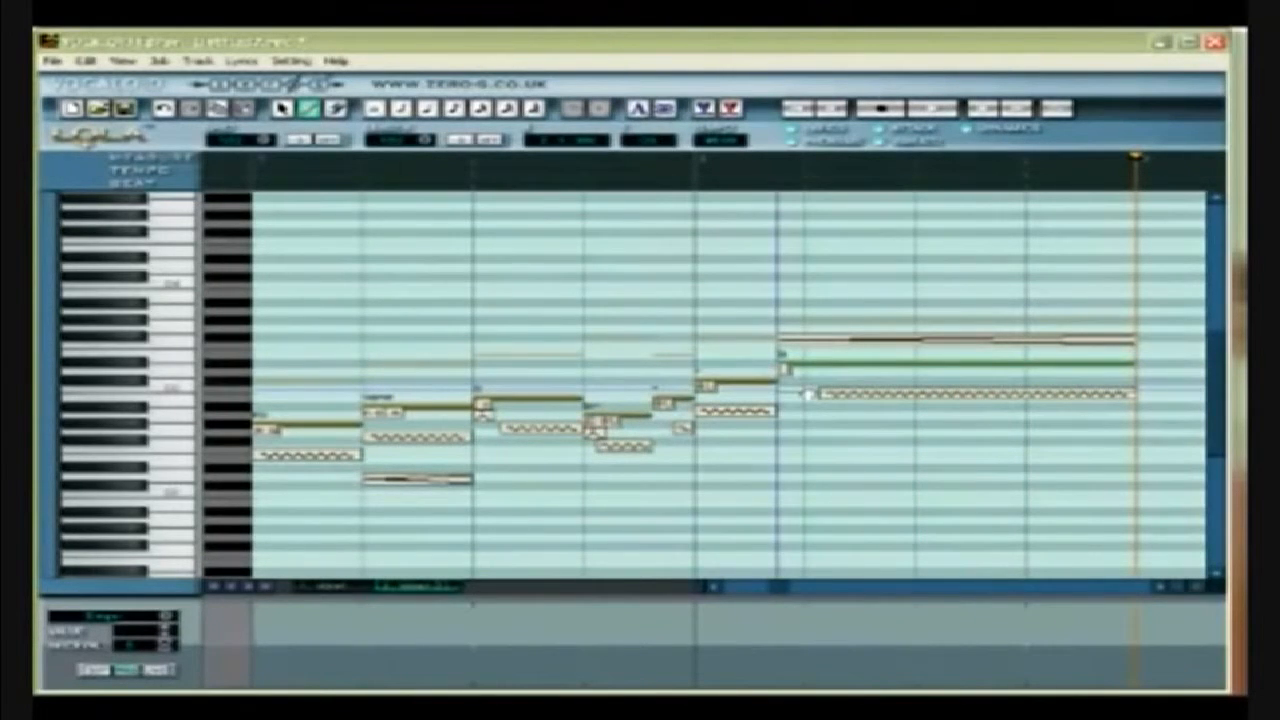
pyautogui.moveTo(808, 394); pyautogui.dragTo(746, 378)
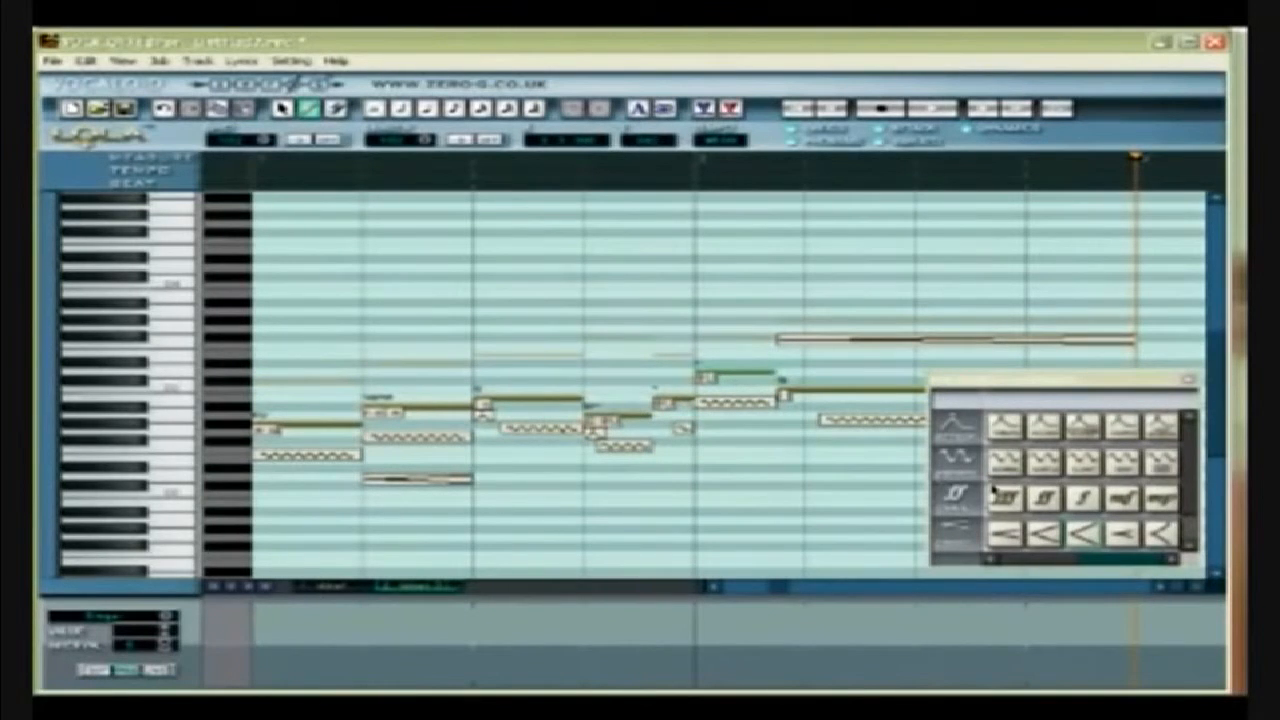
# Step: Add the second attack icon to the copied "name" note and redraw its vibrato curve freehand as a gradual rise
pyautogui.moveTo(1038, 430); pyautogui.dragTo(380, 414)
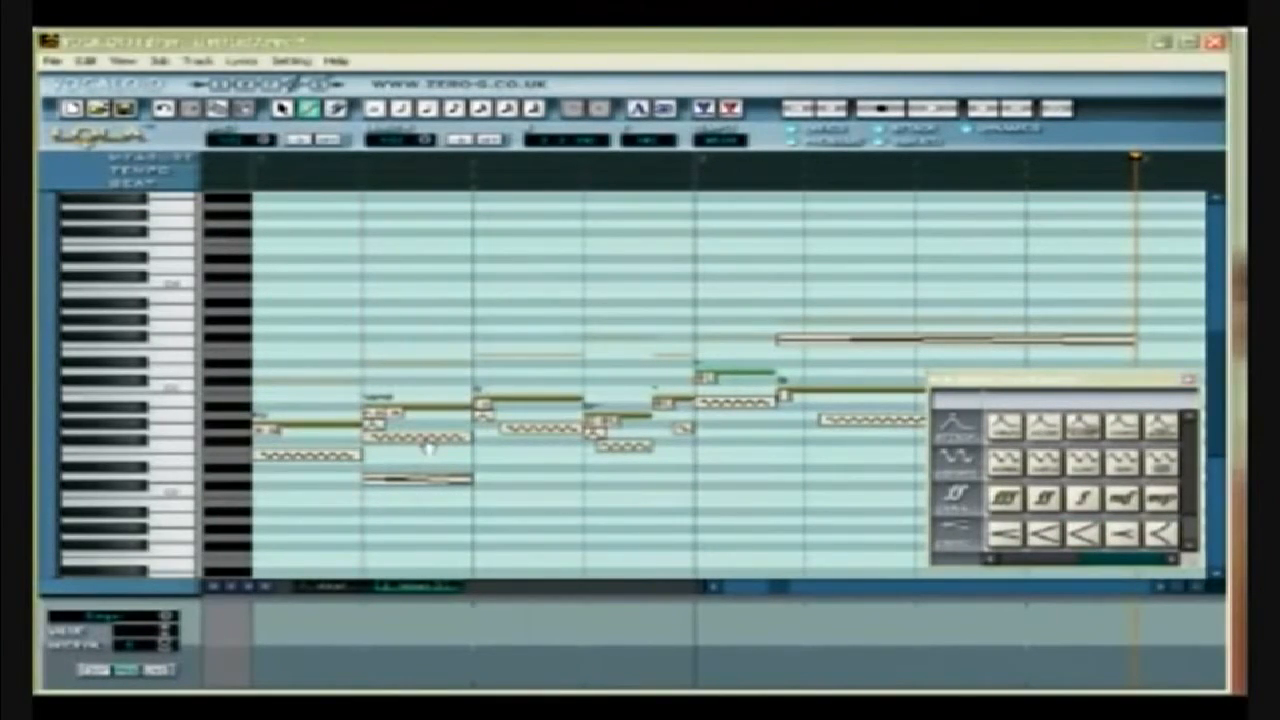
pyautogui.doubleClick(428, 447)
pyautogui.click(560, 405)
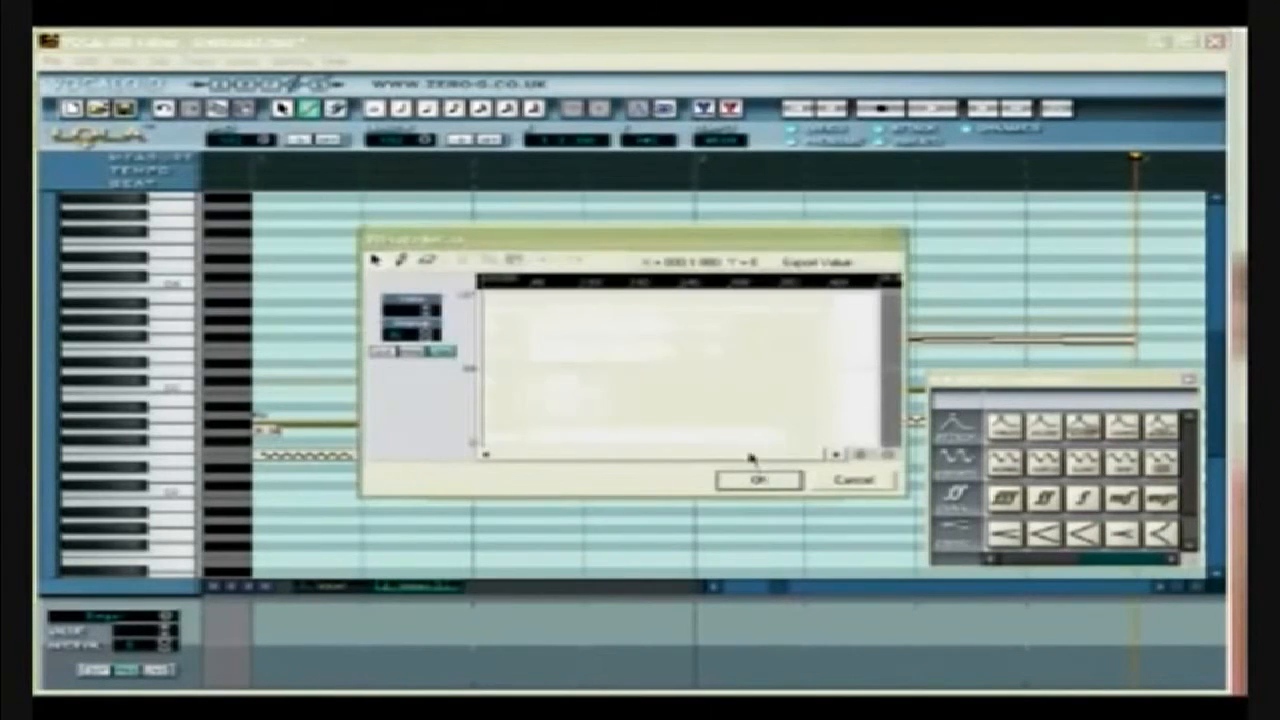
pyautogui.click(415, 352)
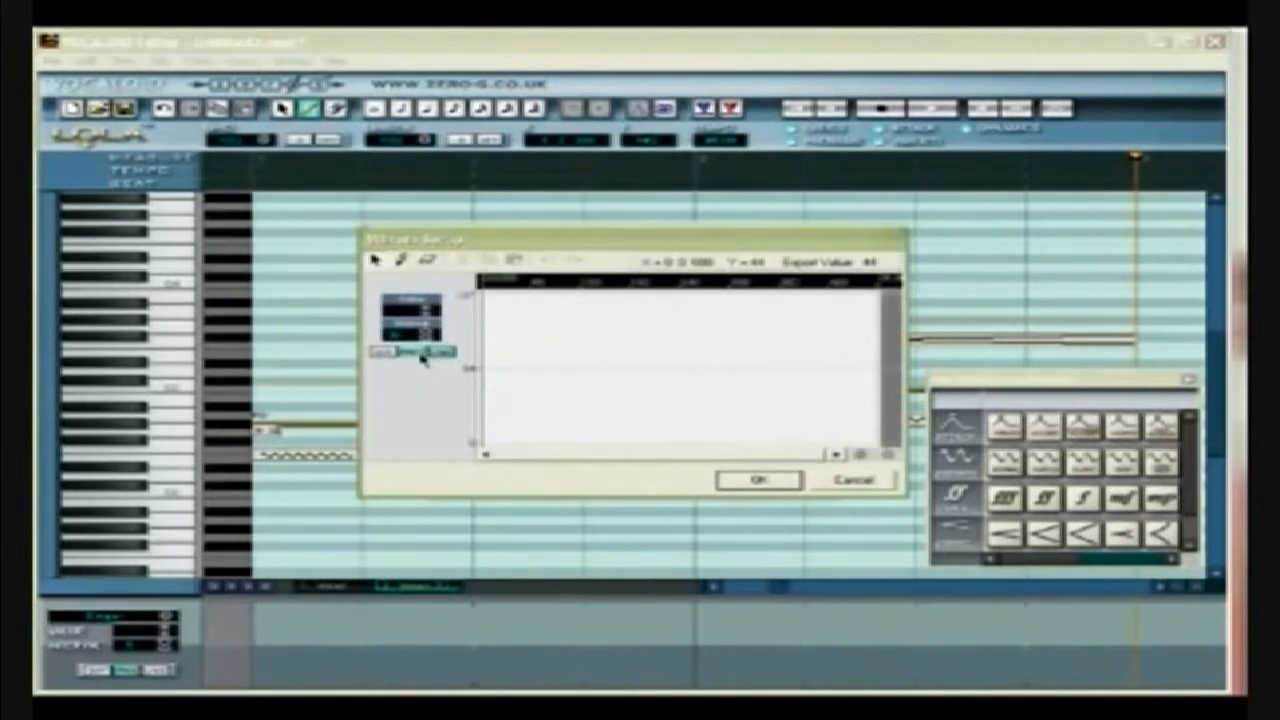
pyautogui.click(489, 402)
pyautogui.moveTo(500, 405); pyautogui.dragTo(880, 372)
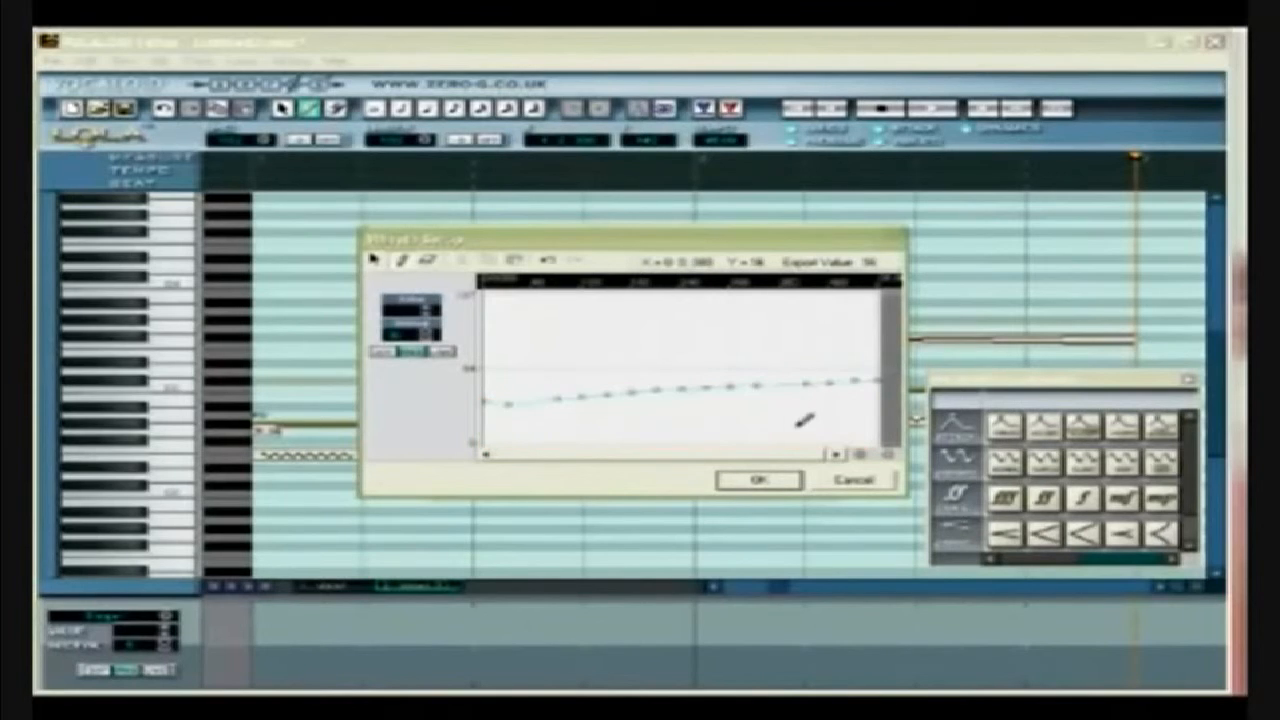
pyautogui.click(762, 482)
pyautogui.click(706, 483)
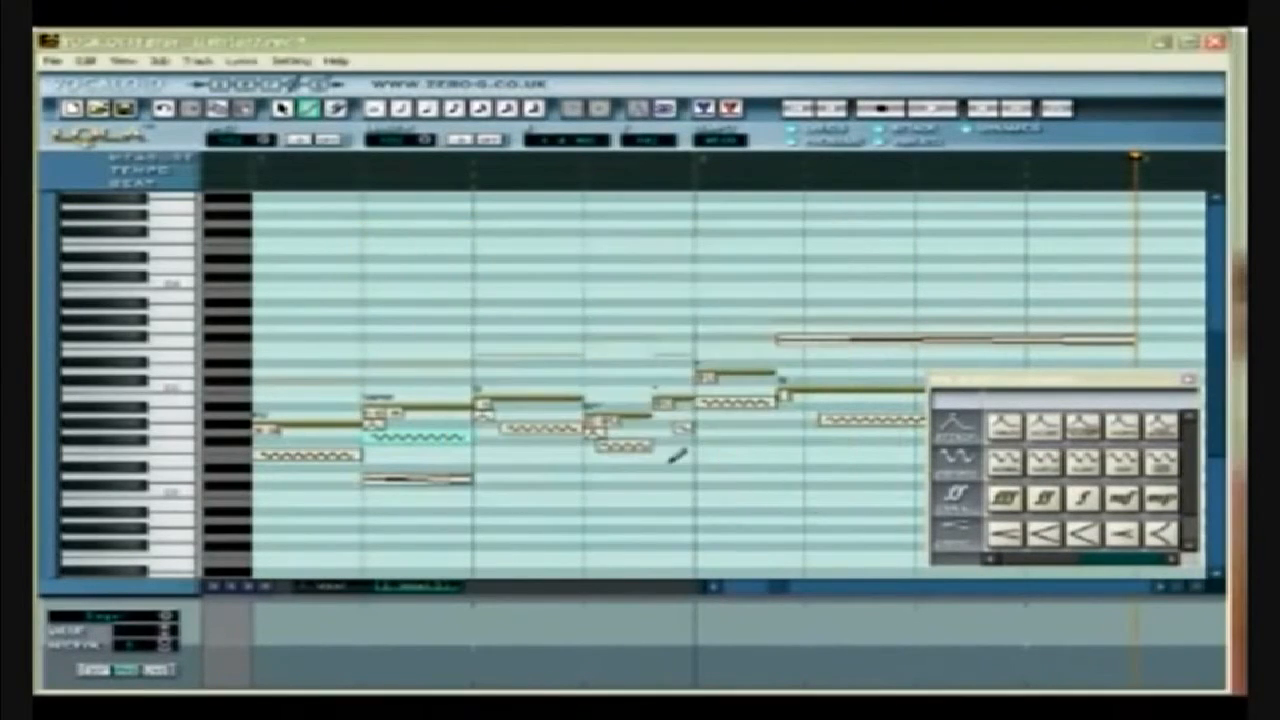
# Step: View the Save As options for storing the song as a MIDI file and close them without saving
pyautogui.click(55, 63)
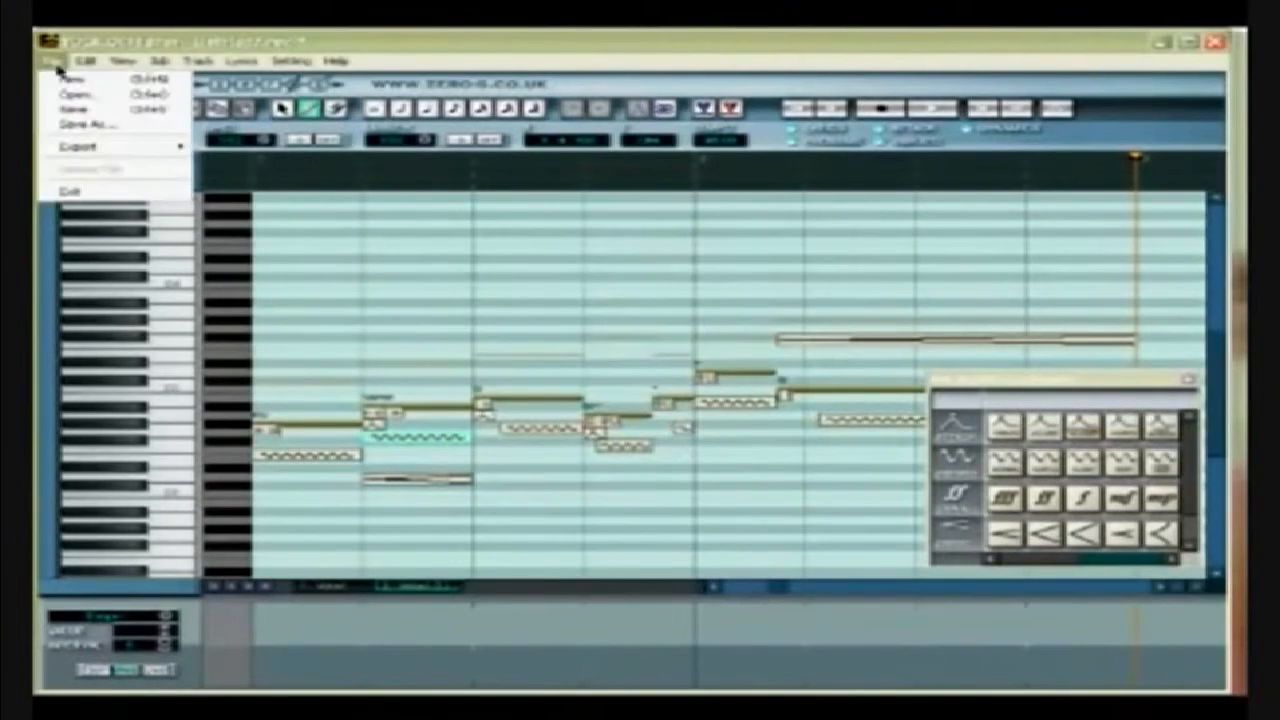
pyautogui.click(79, 127)
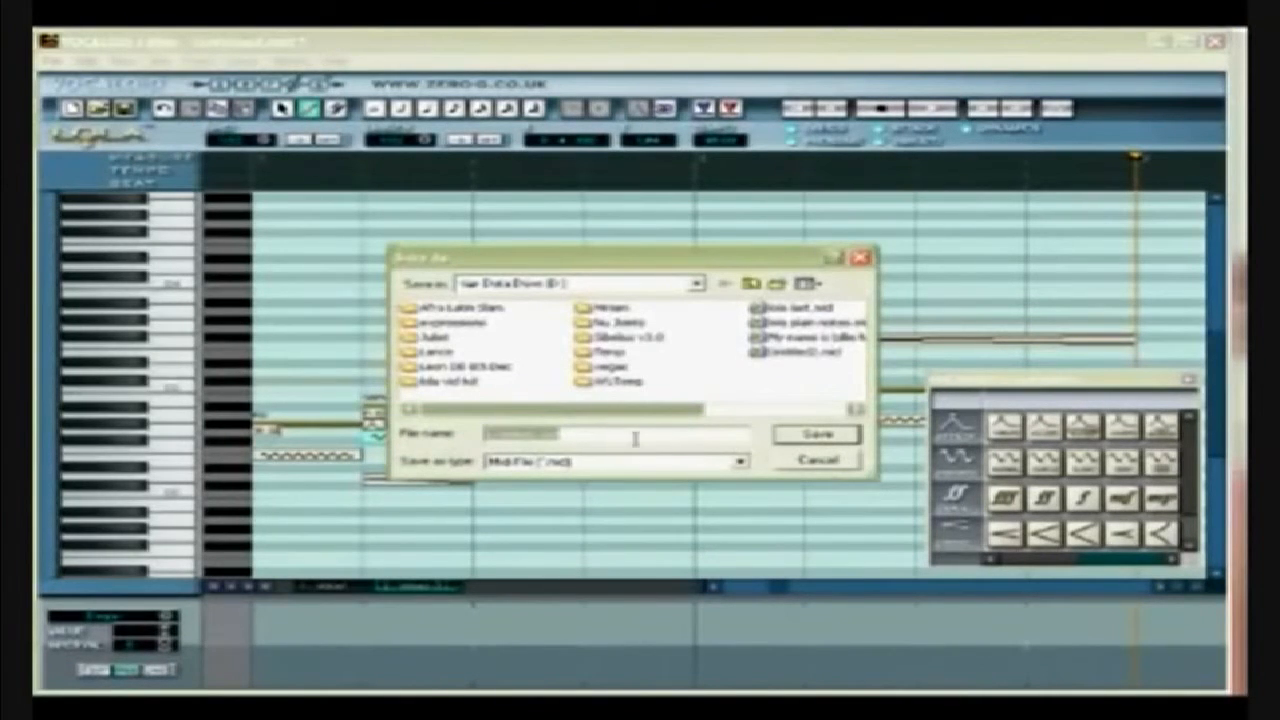
pyautogui.click(836, 462)
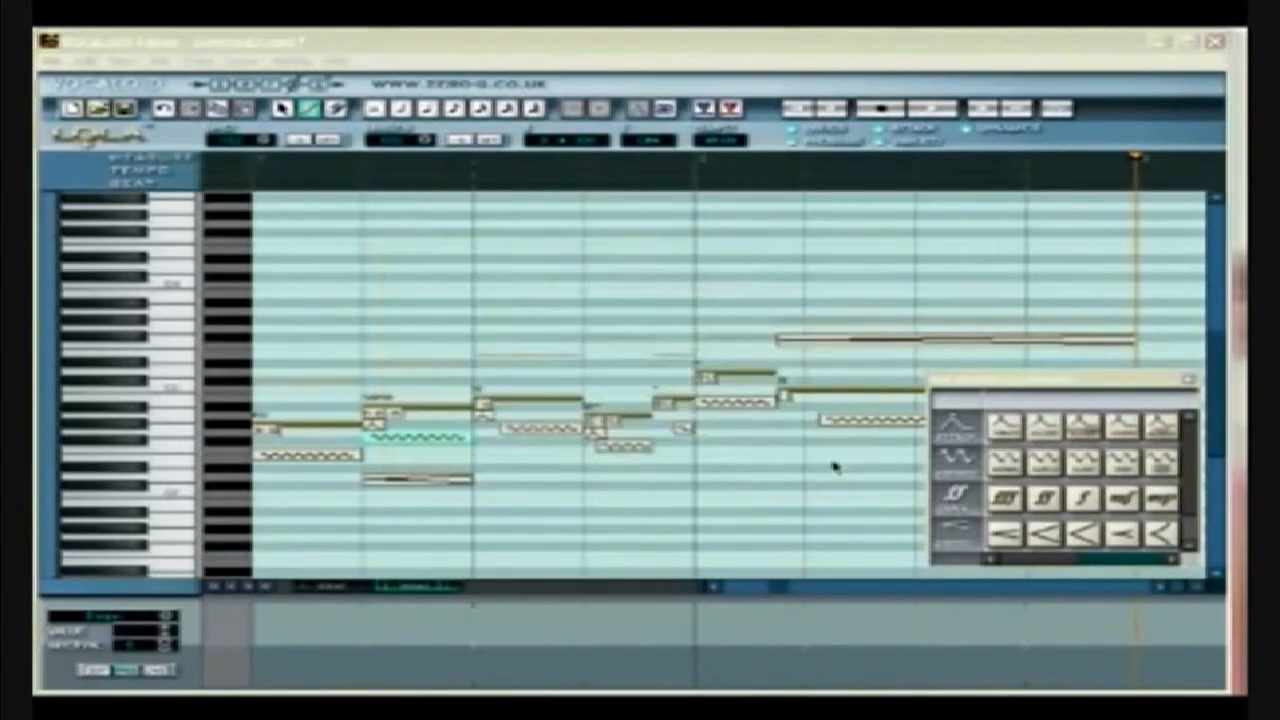
# Step: View the options for exporting the song as a wave file and close them without exporting
pyautogui.click(52, 60)
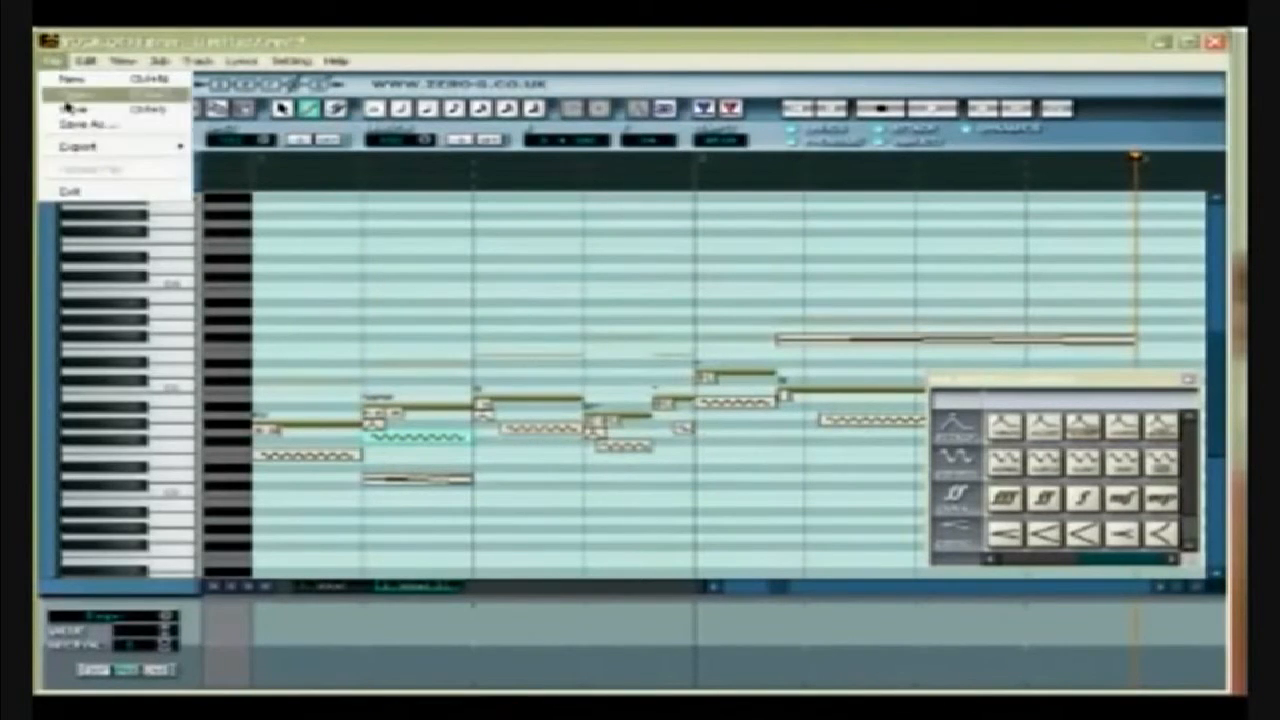
pyautogui.moveTo(100, 148)
pyautogui.click(240, 146)
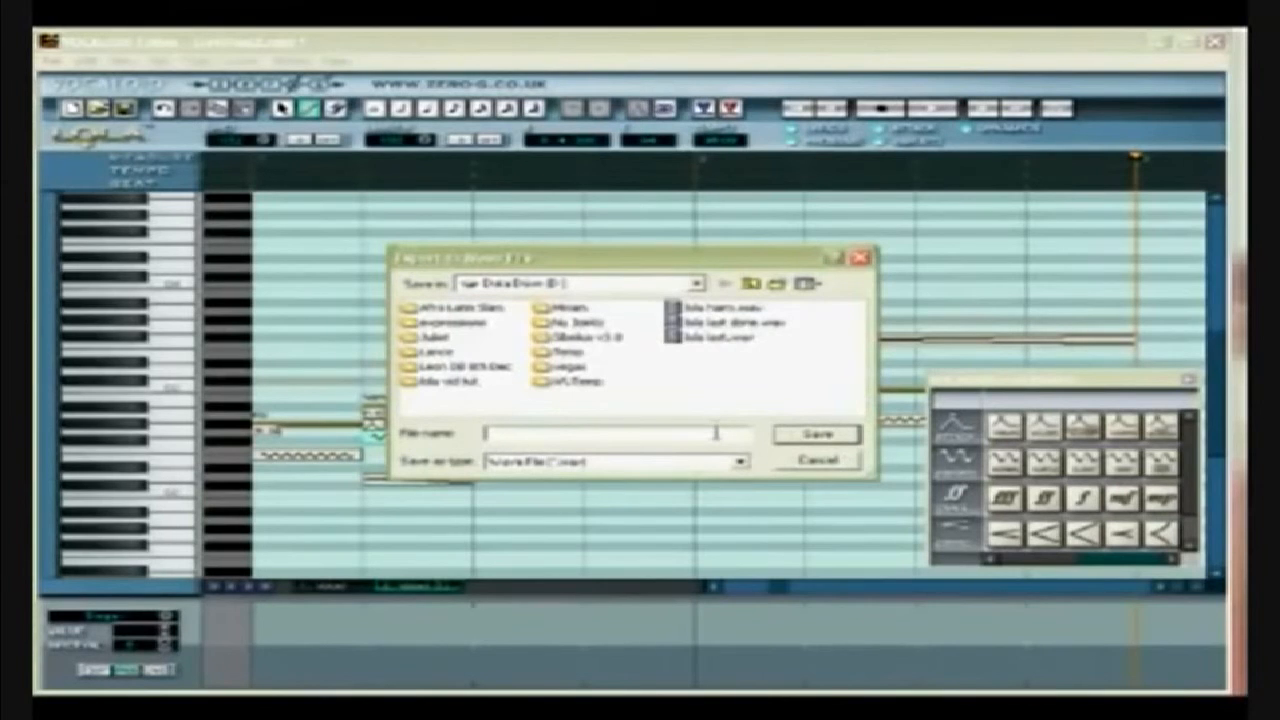
pyautogui.click(818, 459)
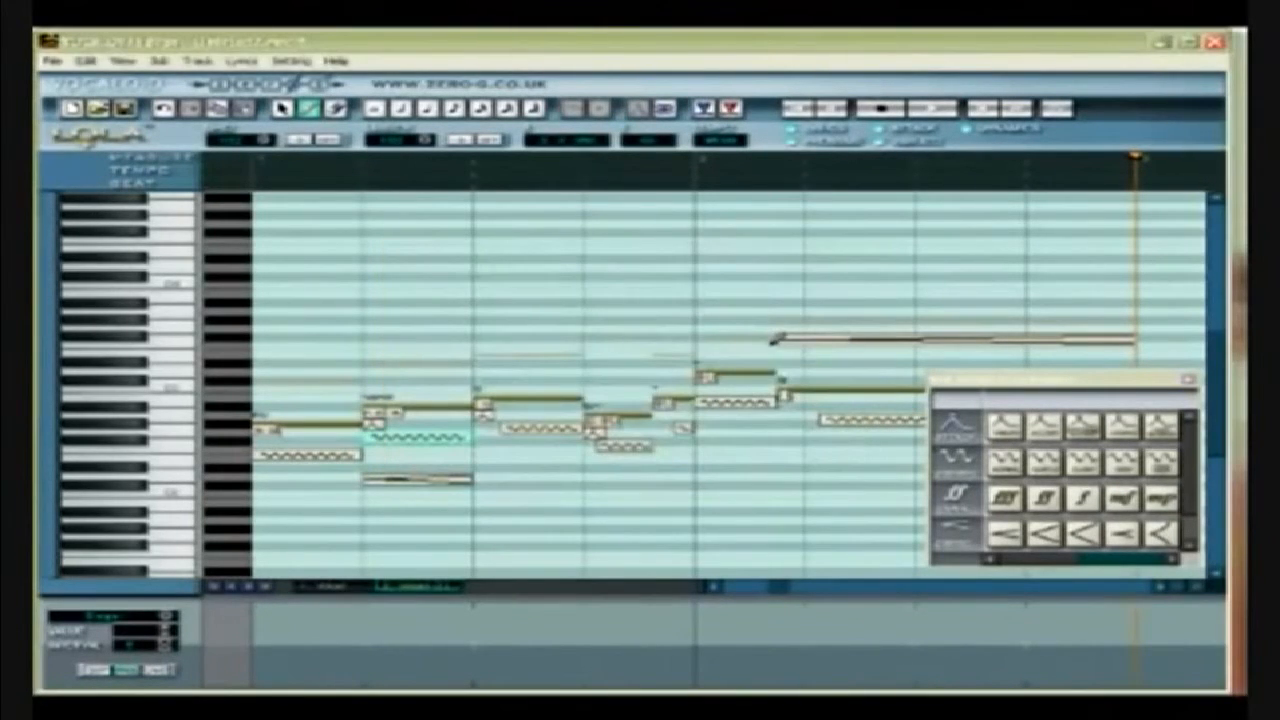